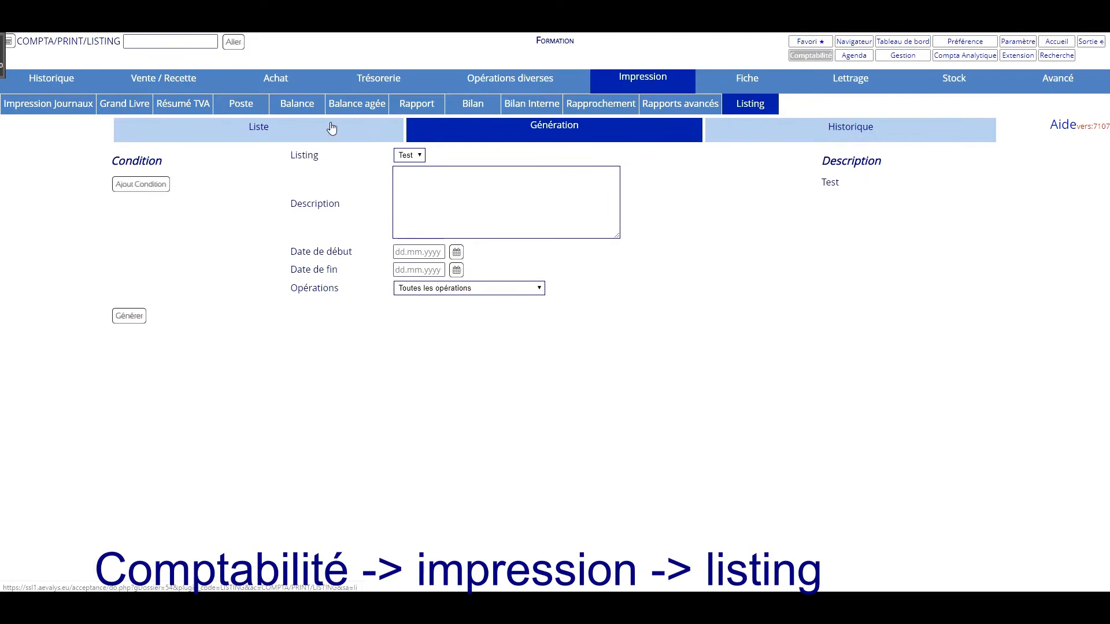
Create a listing named "Client en retard" with the description "Les clients sont en retard" for the Client card category
click(328, 128)
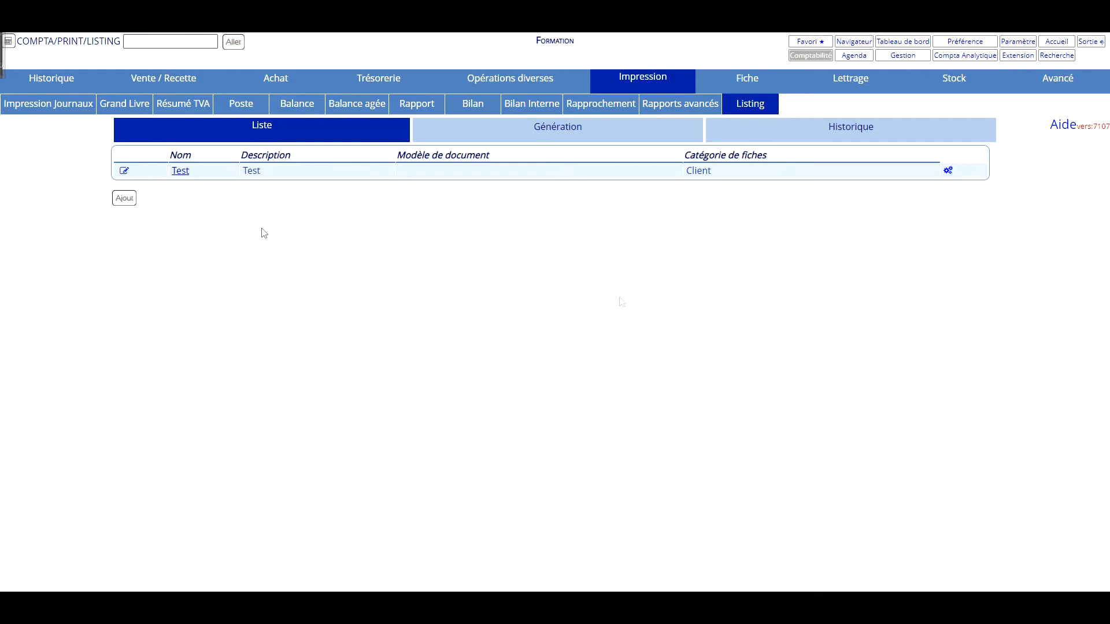
click(125, 199)
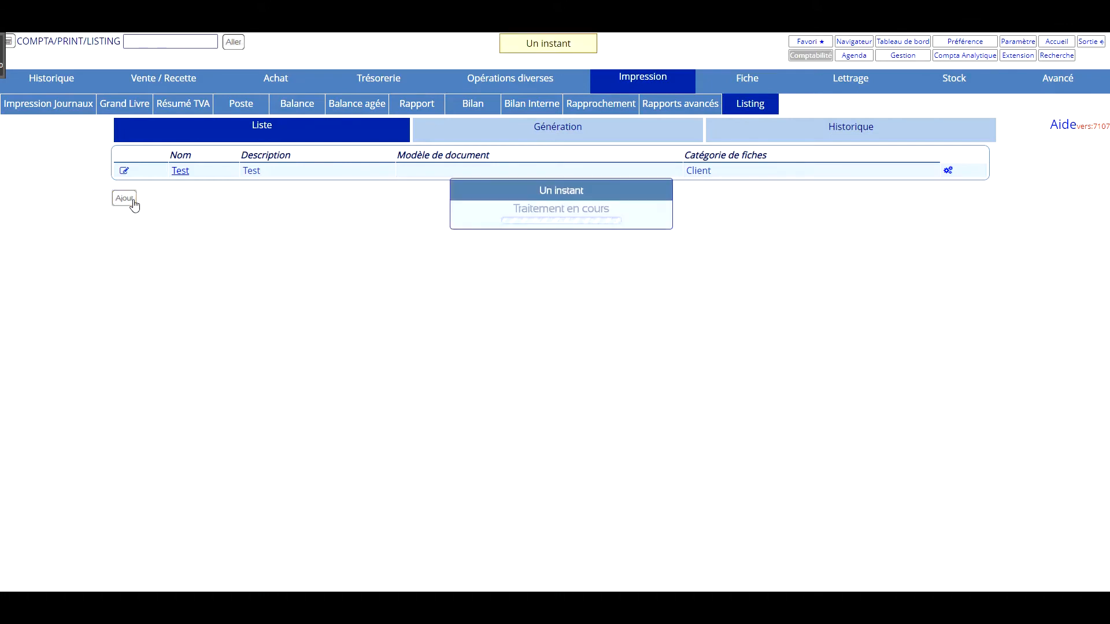
text(Client en retard)
click(192, 227)
text(Les cl)
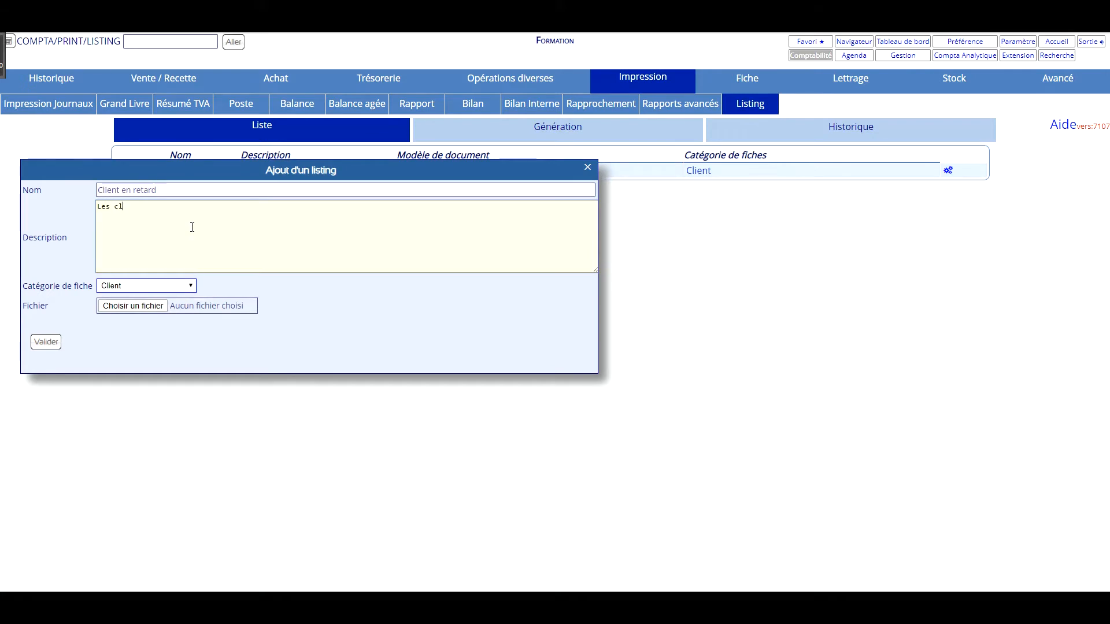
text(ients sont en)
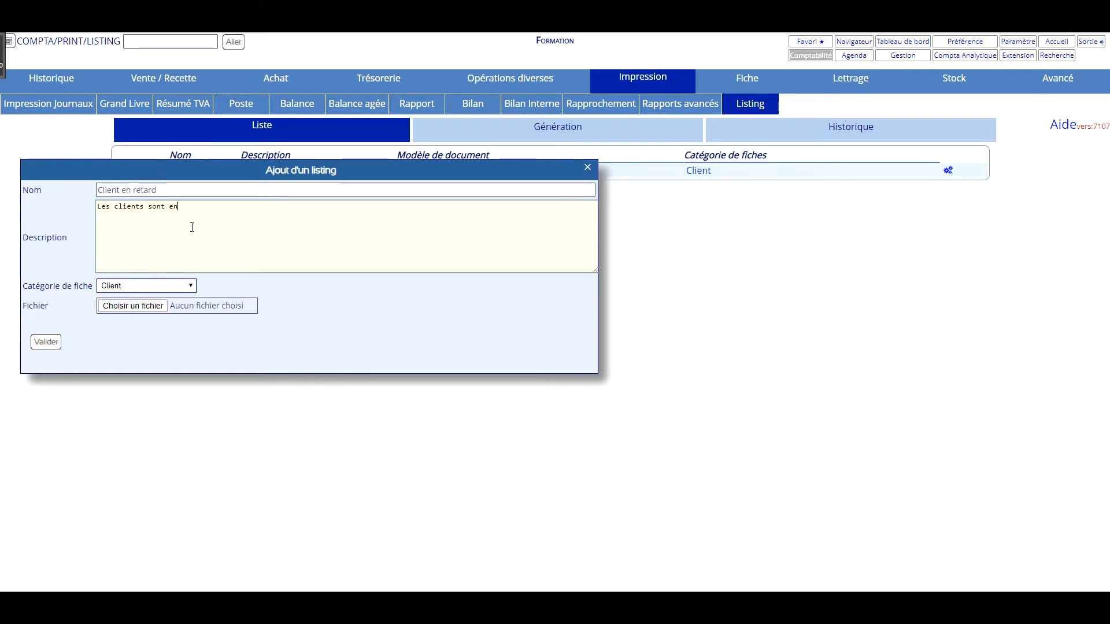
text( retard)
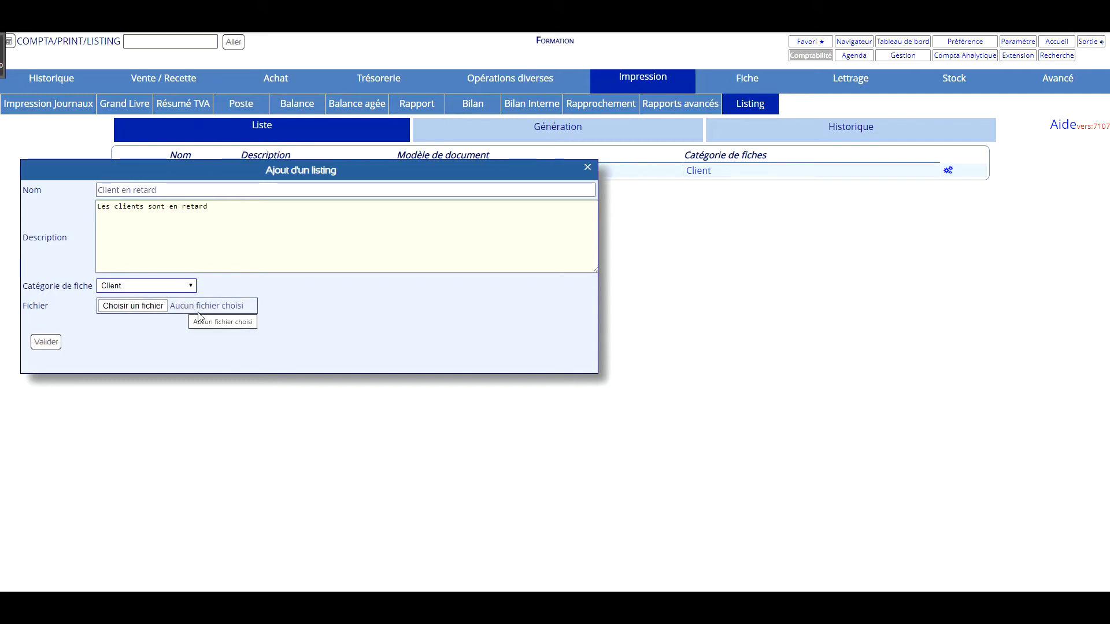
click(44, 342)
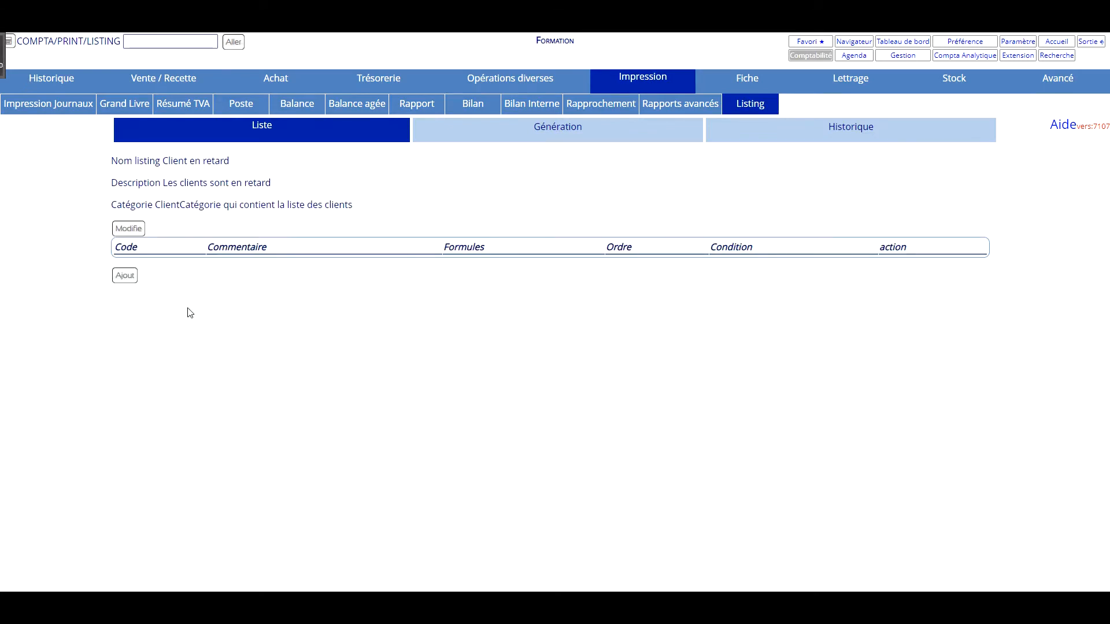
Add a parameter with code "nom" to the listing, showing each card's Nom attribute
click(128, 277)
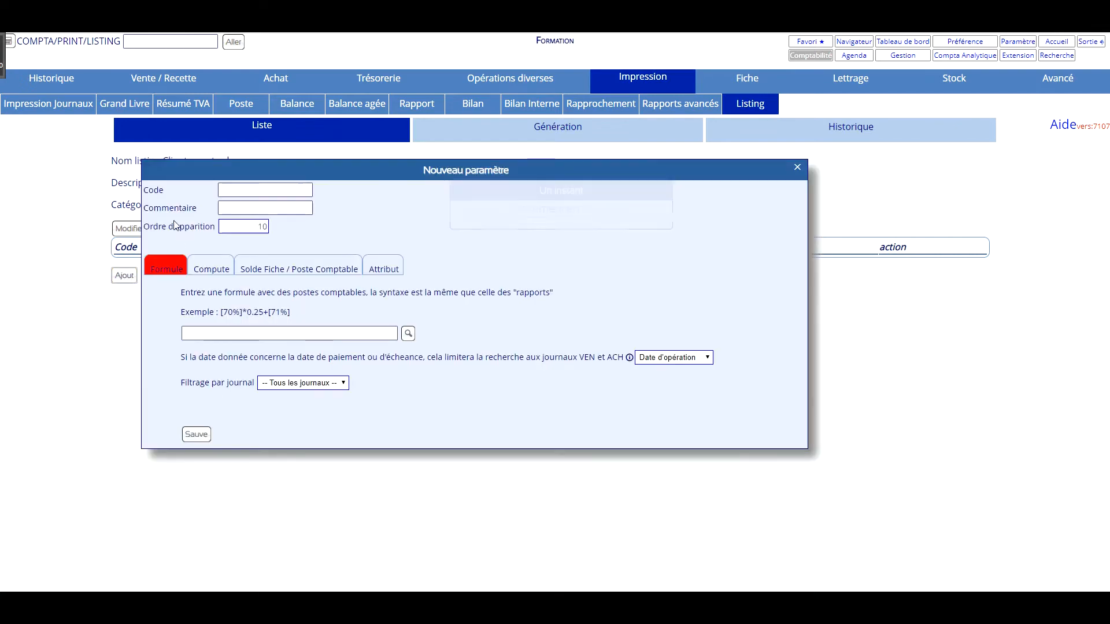
click(392, 276)
scroll(213, 323, down, 2)
scroll(213, 323, up, 2)
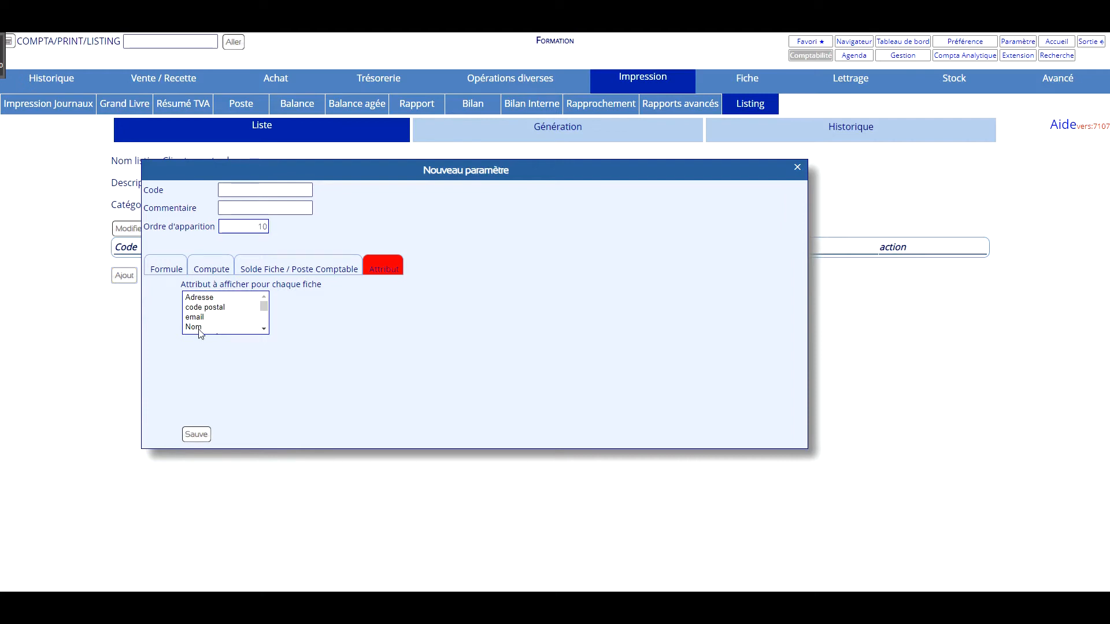
click(198, 328)
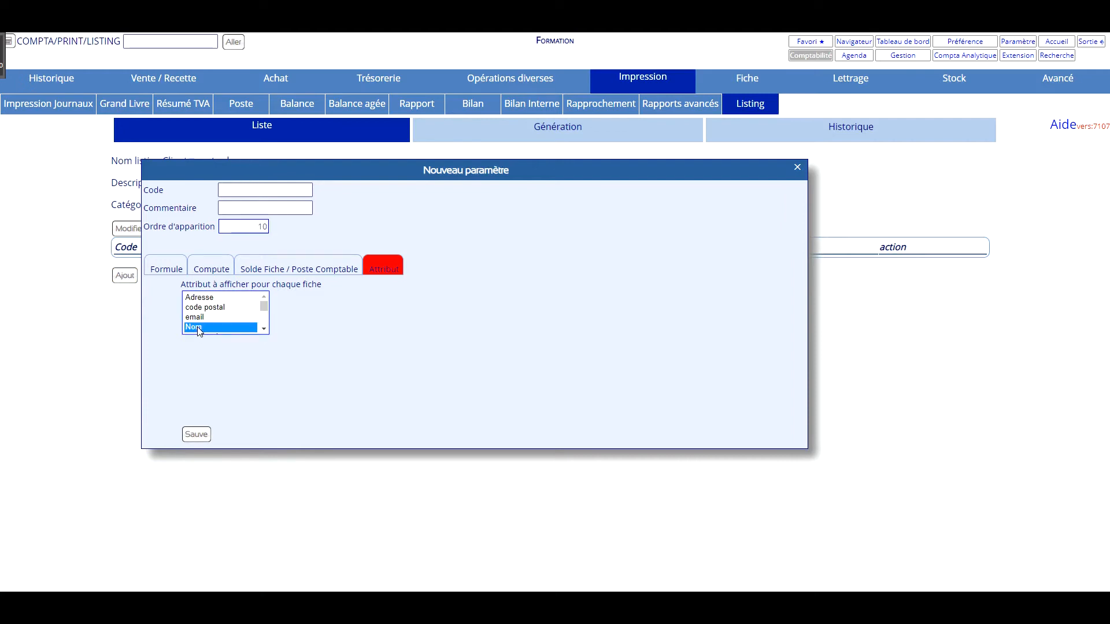
click(196, 435)
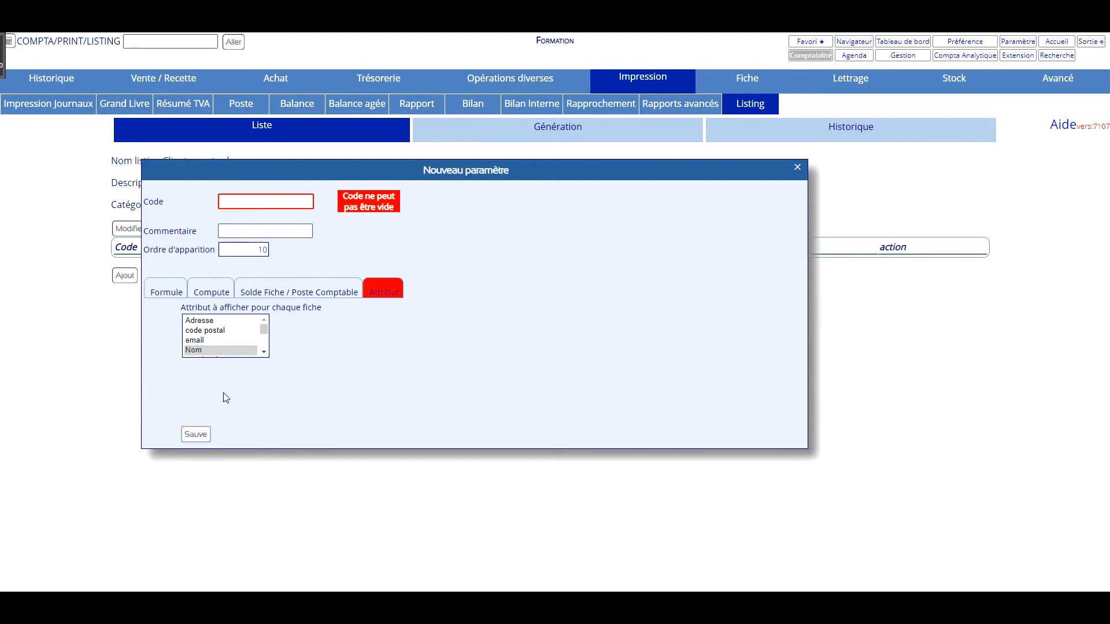
click(254, 202)
text(nom)
click(205, 437)
Add a parameter with code "adresse" to the listing, showing each card's Adresse attribute
click(135, 289)
click(260, 190)
text(adresse)
click(380, 271)
click(200, 299)
click(196, 435)
Add a parameter with code "ville" to the listing, showing each card's Ville attribute
click(125, 304)
click(260, 189)
text(ville)
click(382, 269)
click(217, 324)
click(196, 435)
Add a parameter with code "Code postal" to the listing, using the code postal attribute and display order 35
click(125, 319)
click(254, 191)
text(Code postal)
click(376, 270)
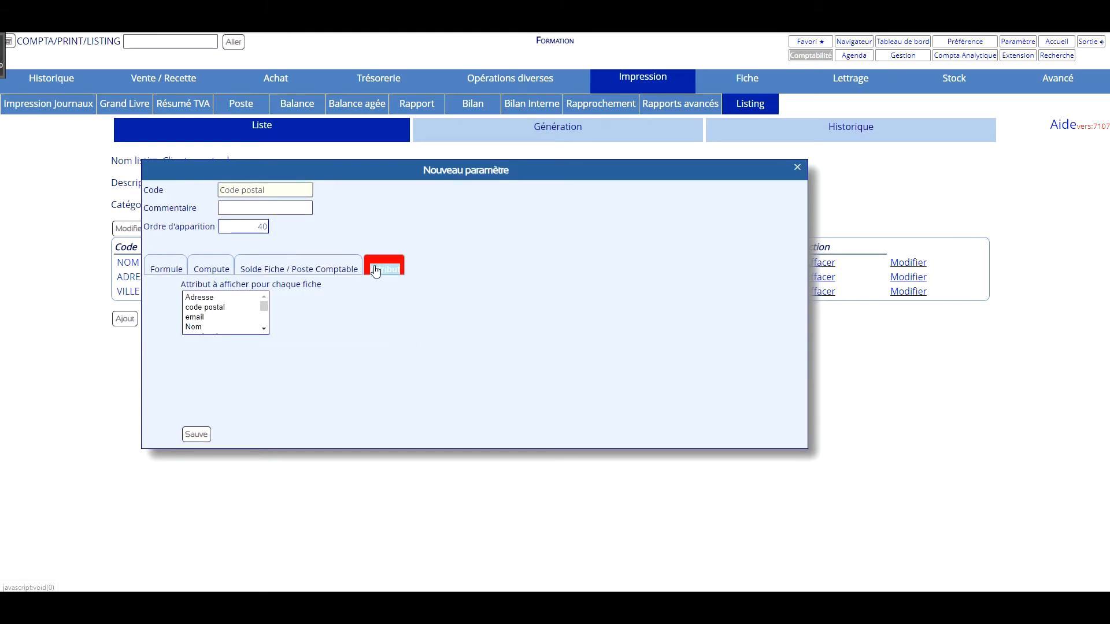
click(214, 307)
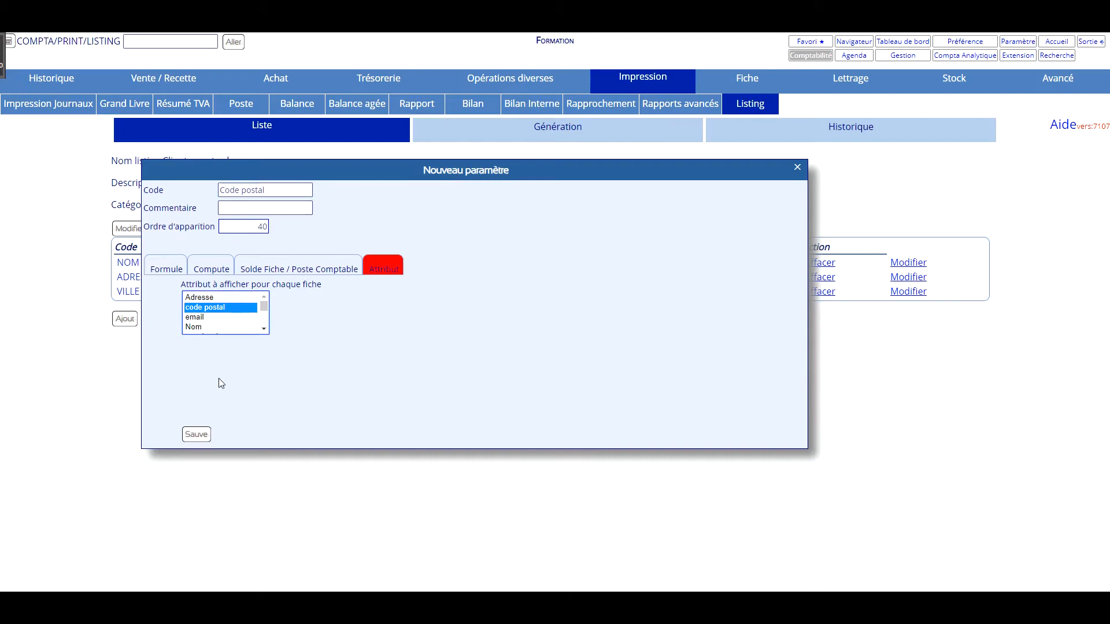
click(249, 230)
text(35)
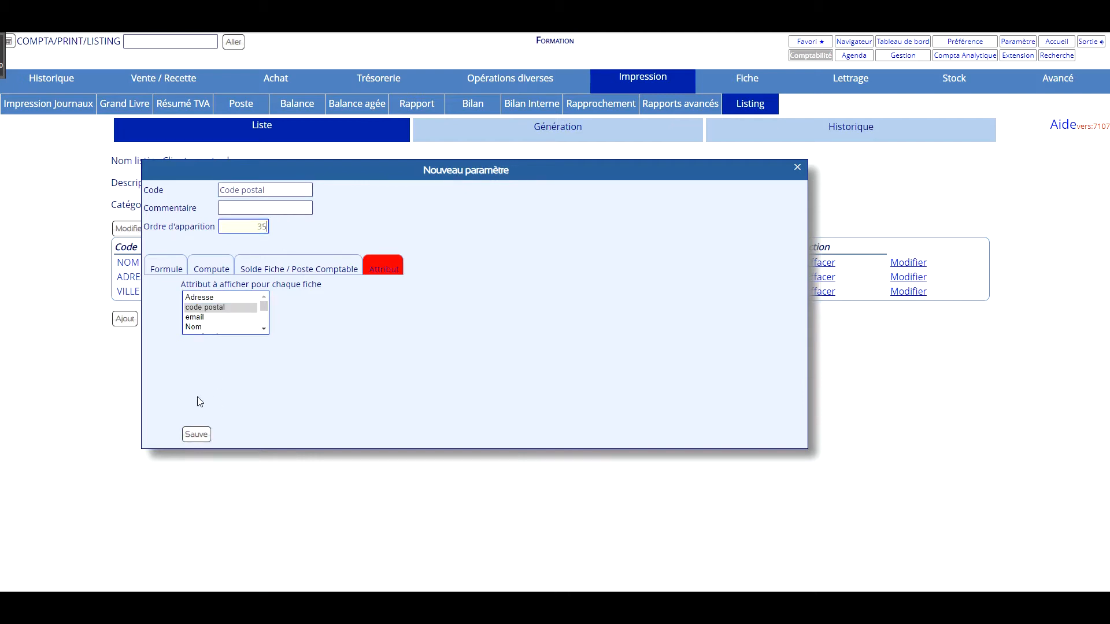
click(196, 435)
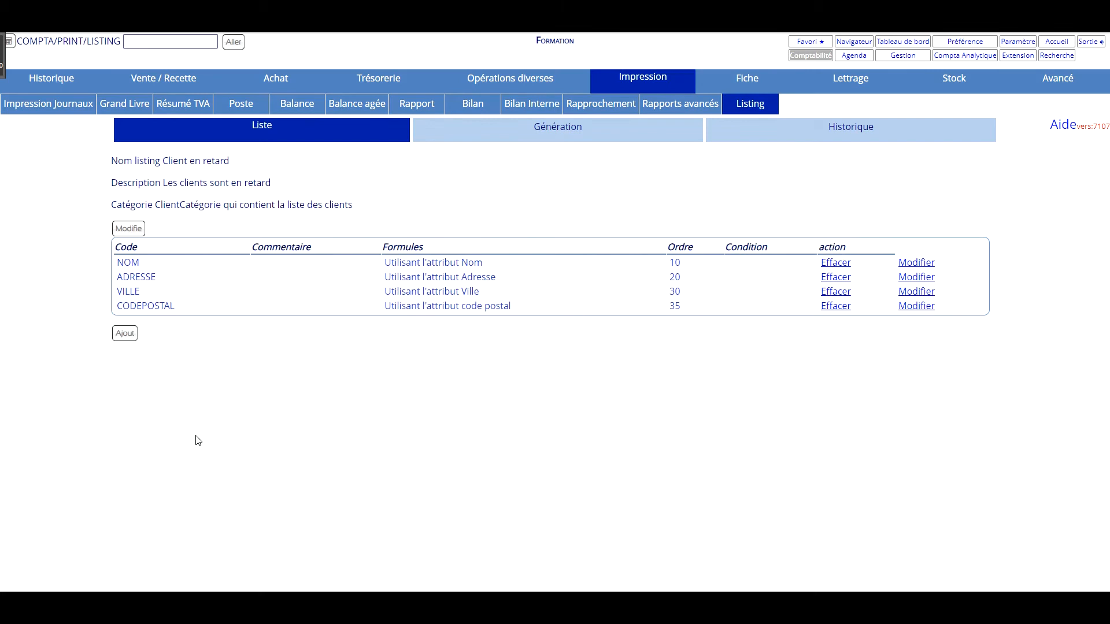
Generate the Client en retard listing for the period 19.05.2019 to 19.05.2021, covering all operations
click(543, 132)
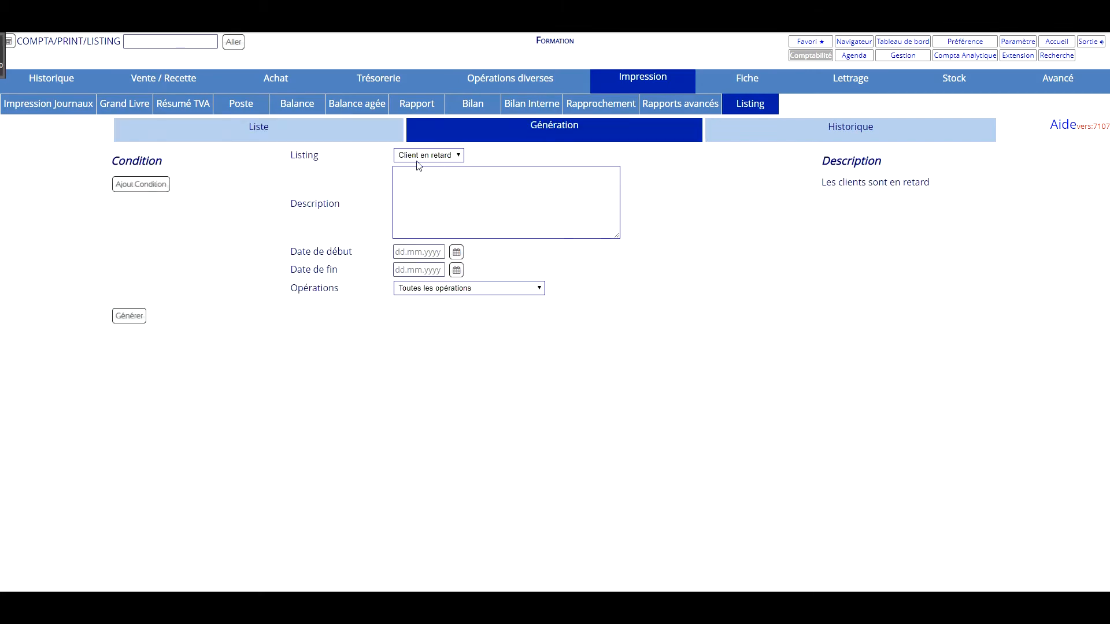
click(456, 252)
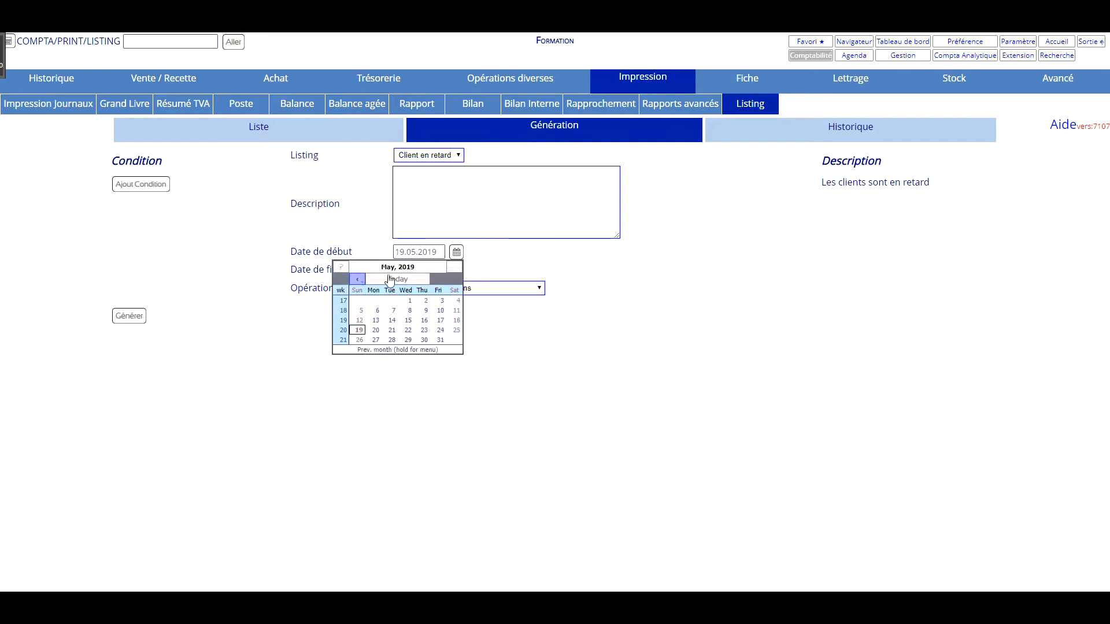
click(484, 271)
click(456, 270)
click(459, 295)
click(480, 271)
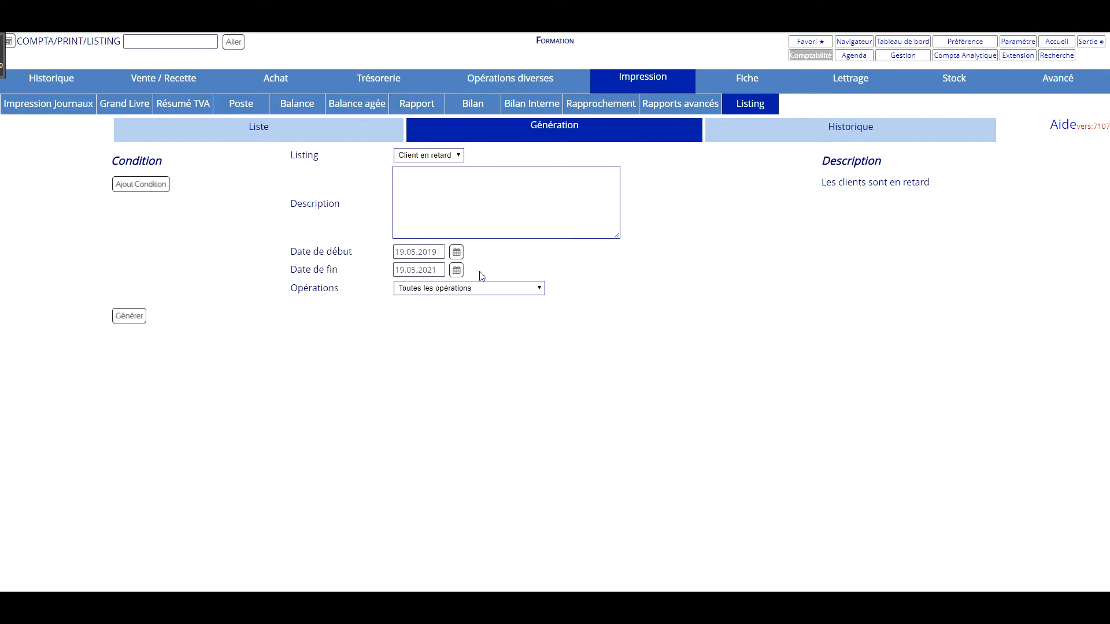
click(129, 323)
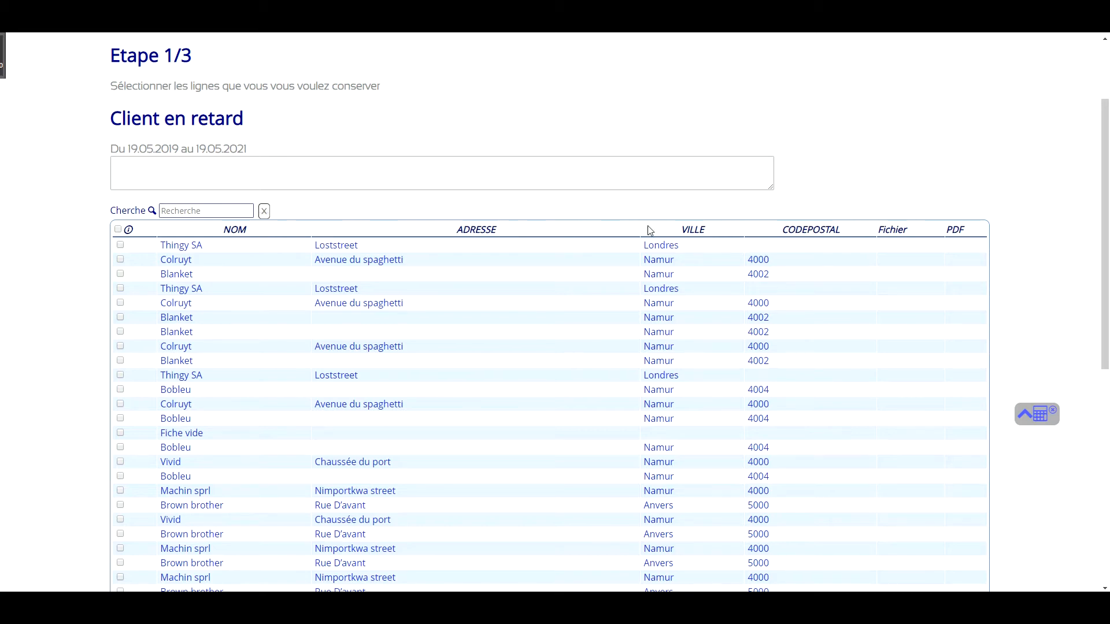
Review the generated client list and check the categories offered for including it in follow-up actions, without saving one
scroll(473, 327, down, 8)
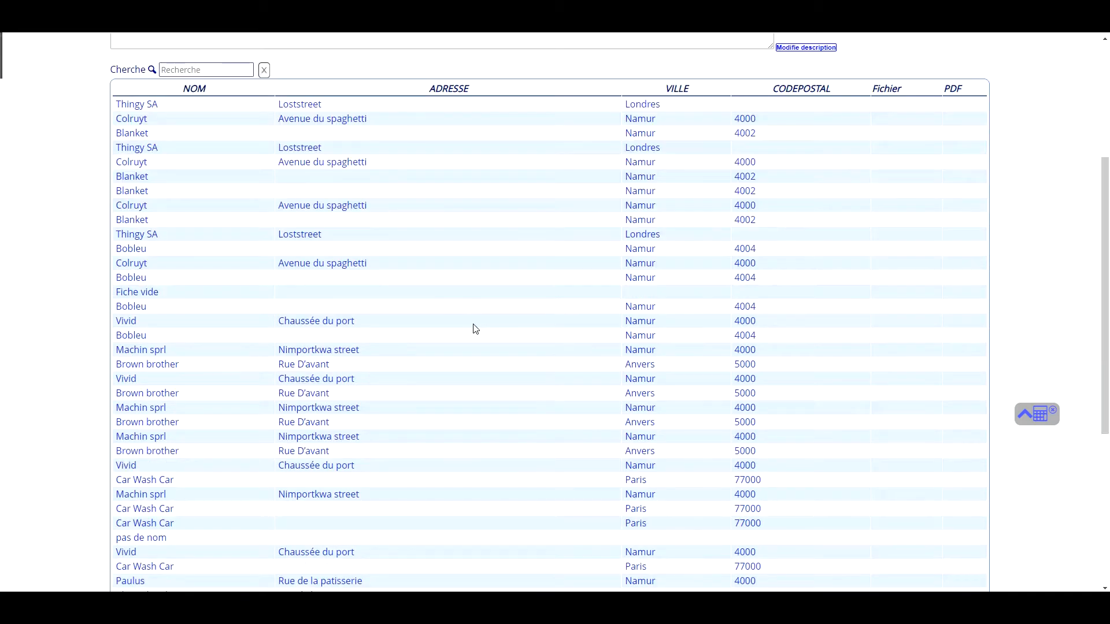
click(258, 587)
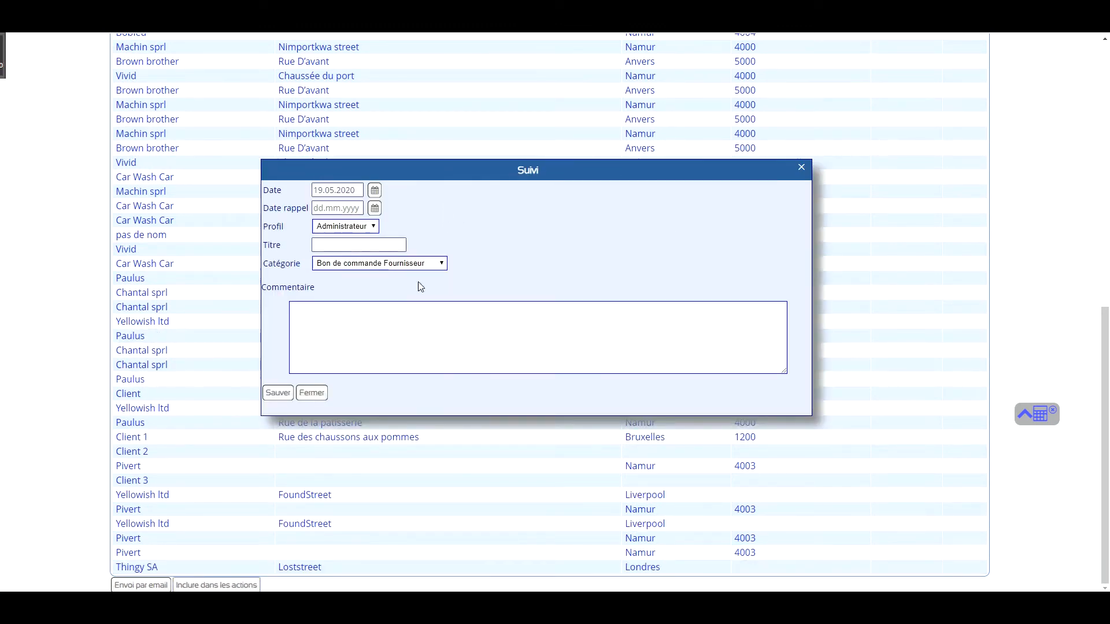
click(419, 264)
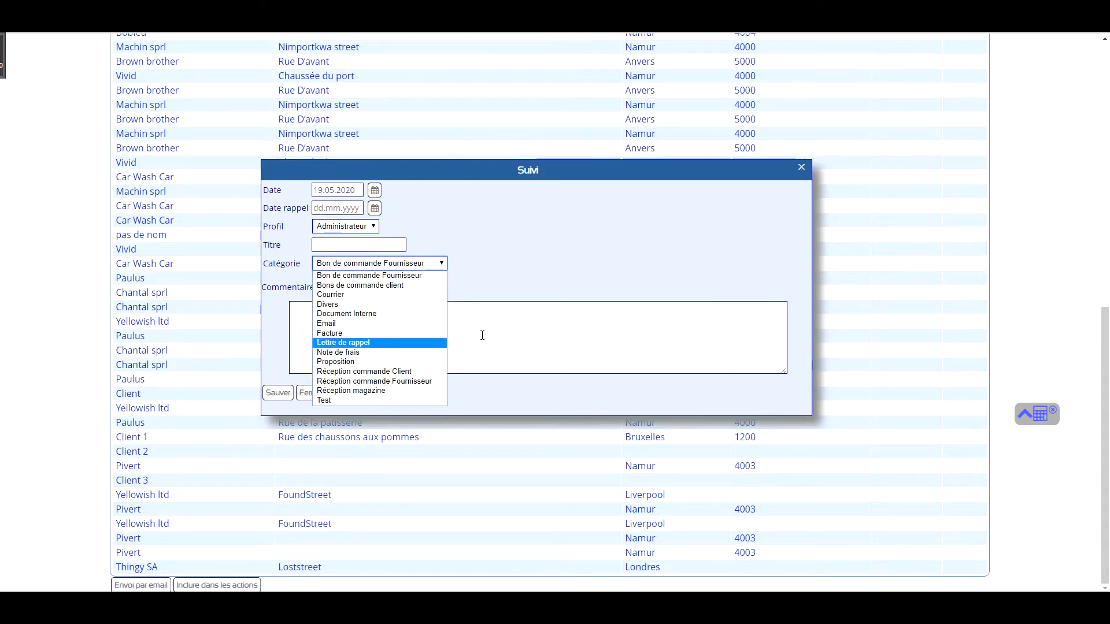
click(324, 393)
click(324, 394)
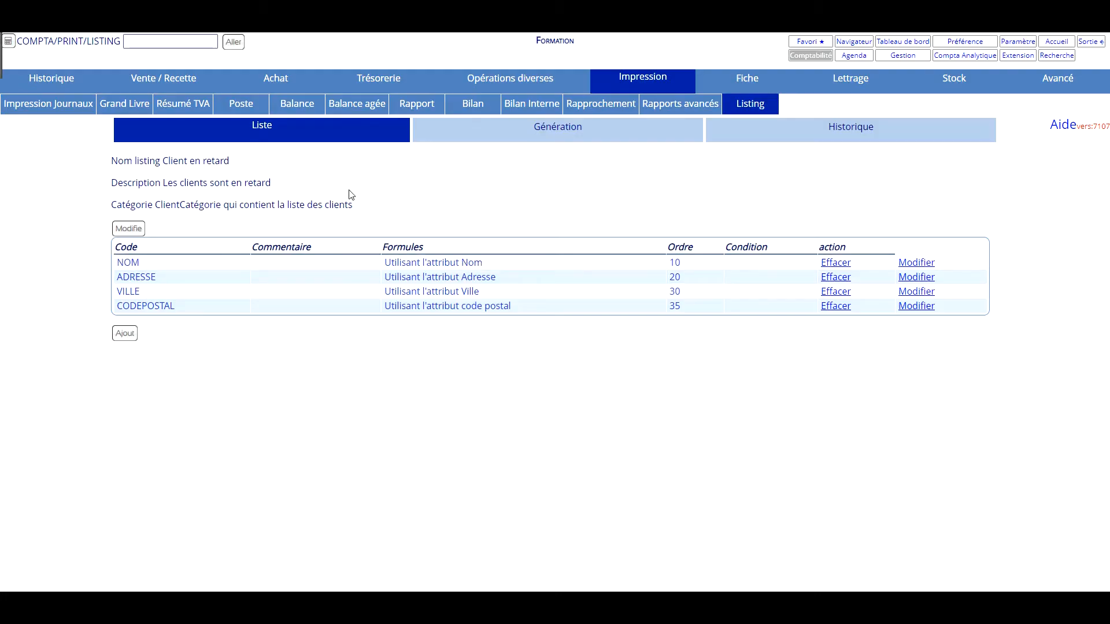
Add a parameter with code "Solde" to the listing, using account %, total type Solde (crédit-débit) and the card's total
click(131, 336)
triple_click(299, 275)
click(256, 191)
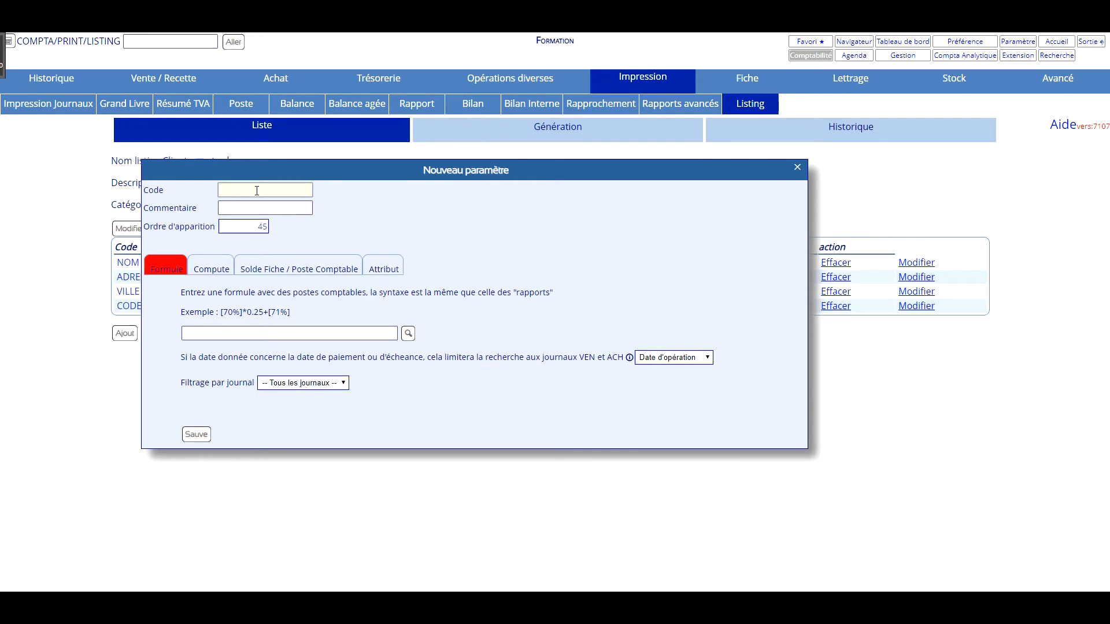
text(Solde)
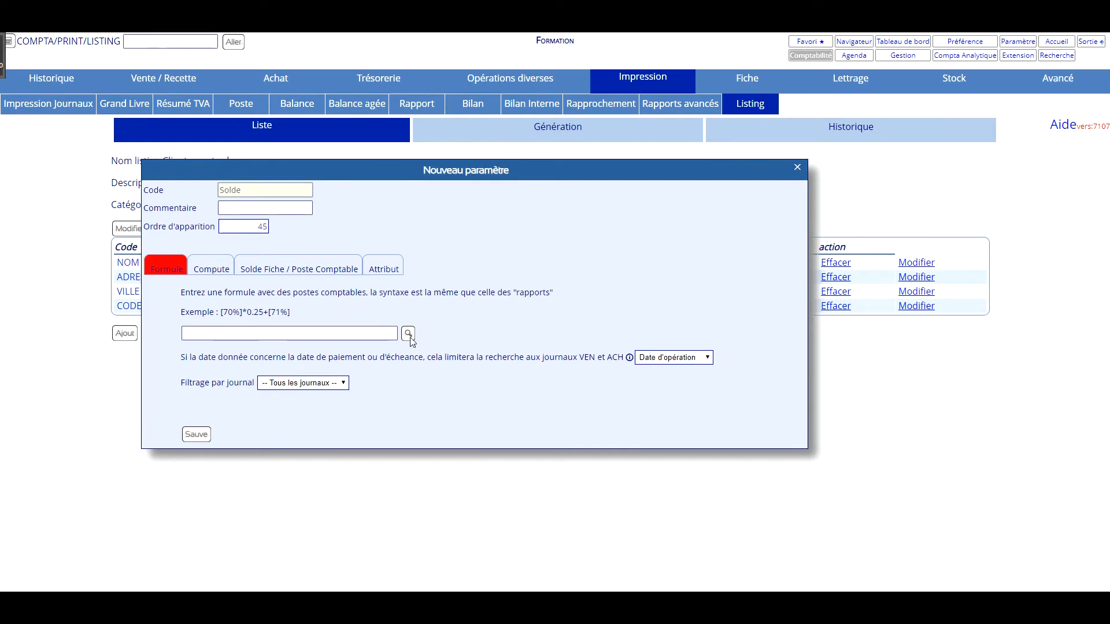
click(301, 269)
click(376, 288)
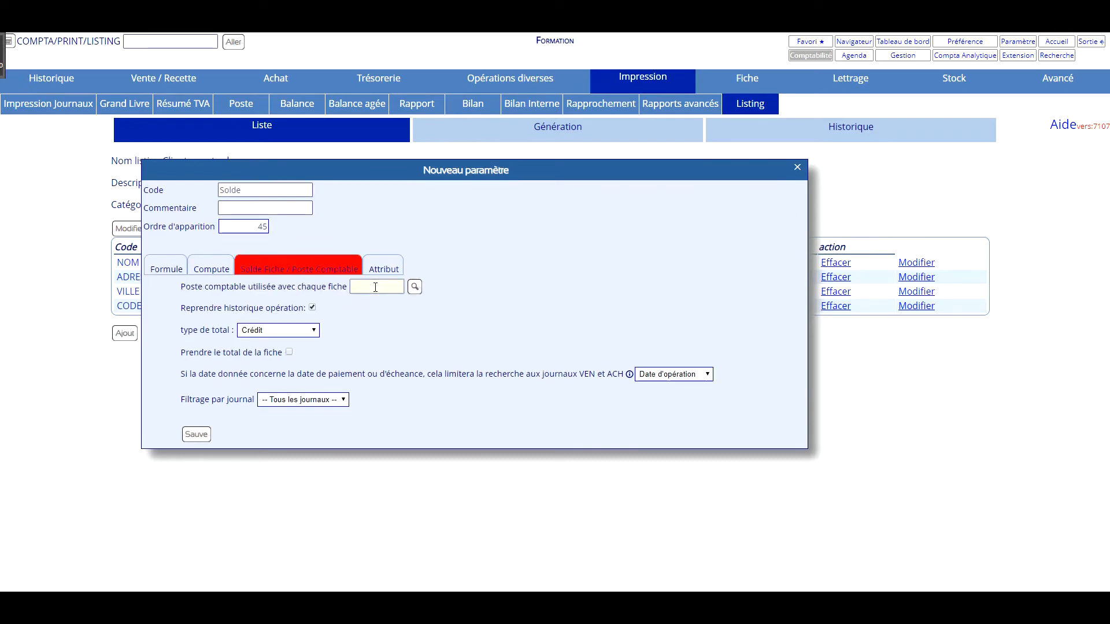
text(%)
click(302, 332)
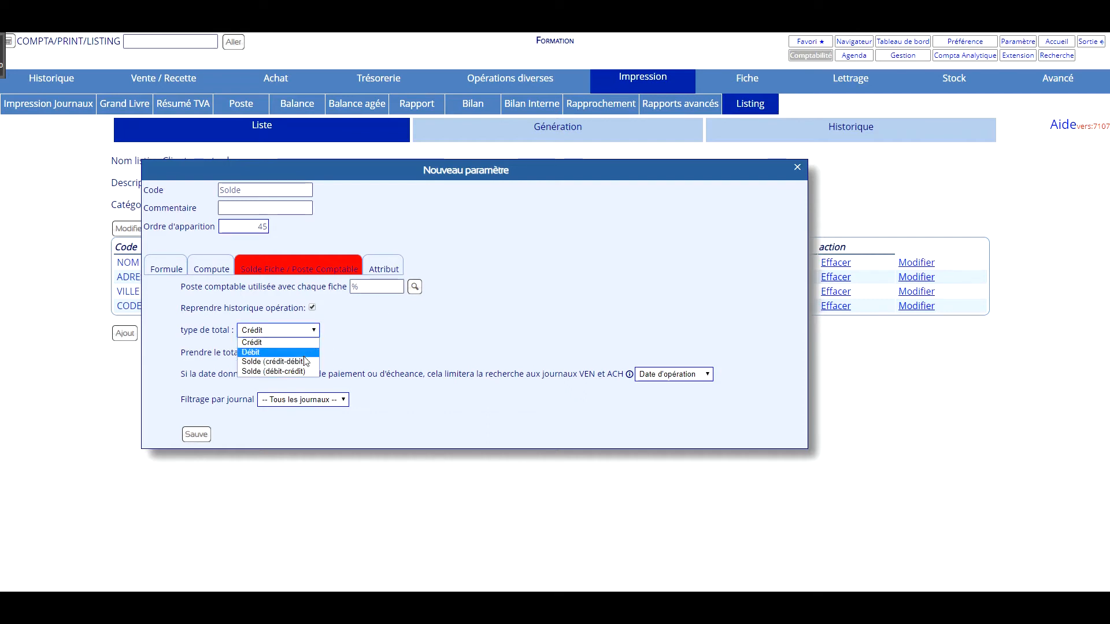
click(309, 363)
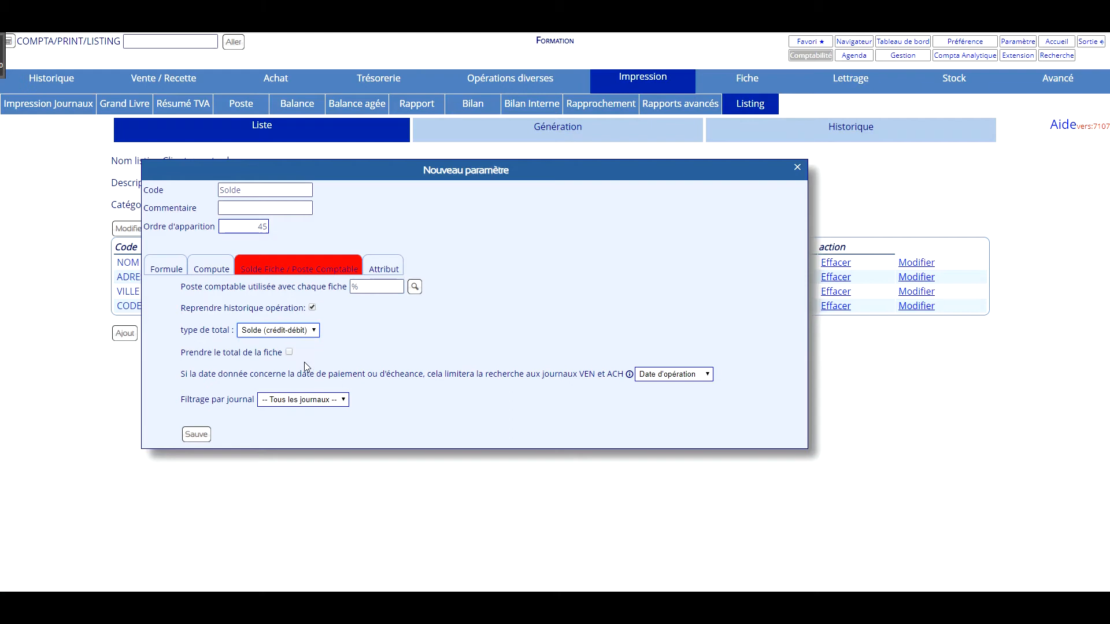
click(288, 353)
click(197, 435)
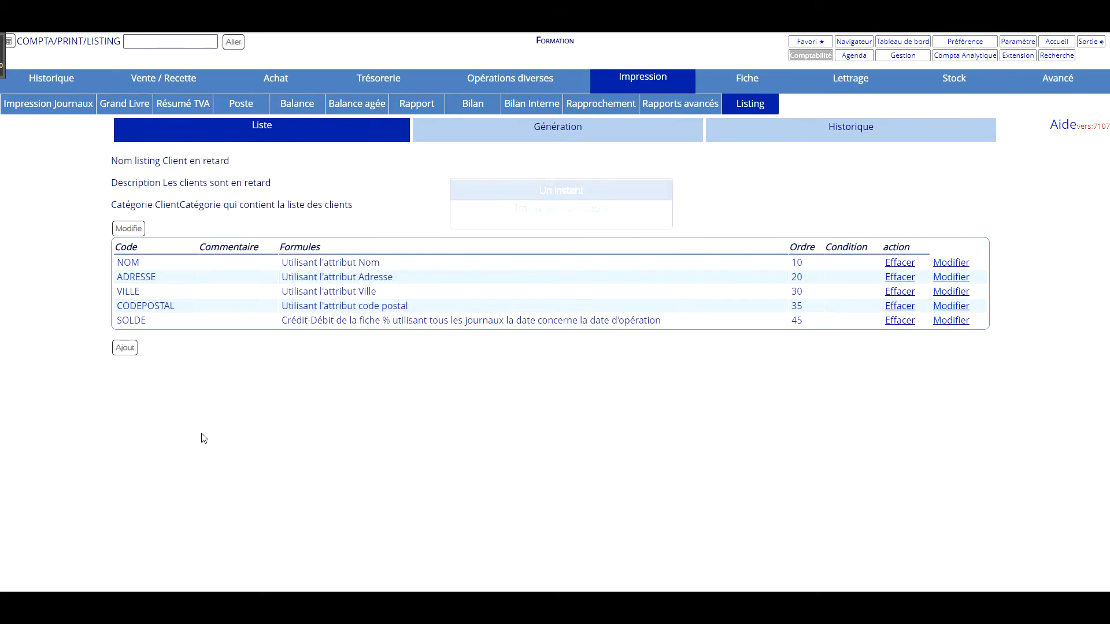
Generate the listing again for 19.05.2019 to 19.05.2021 and review the balance column of the client rows
click(555, 134)
click(457, 254)
click(342, 280)
click(455, 268)
click(462, 275)
click(460, 298)
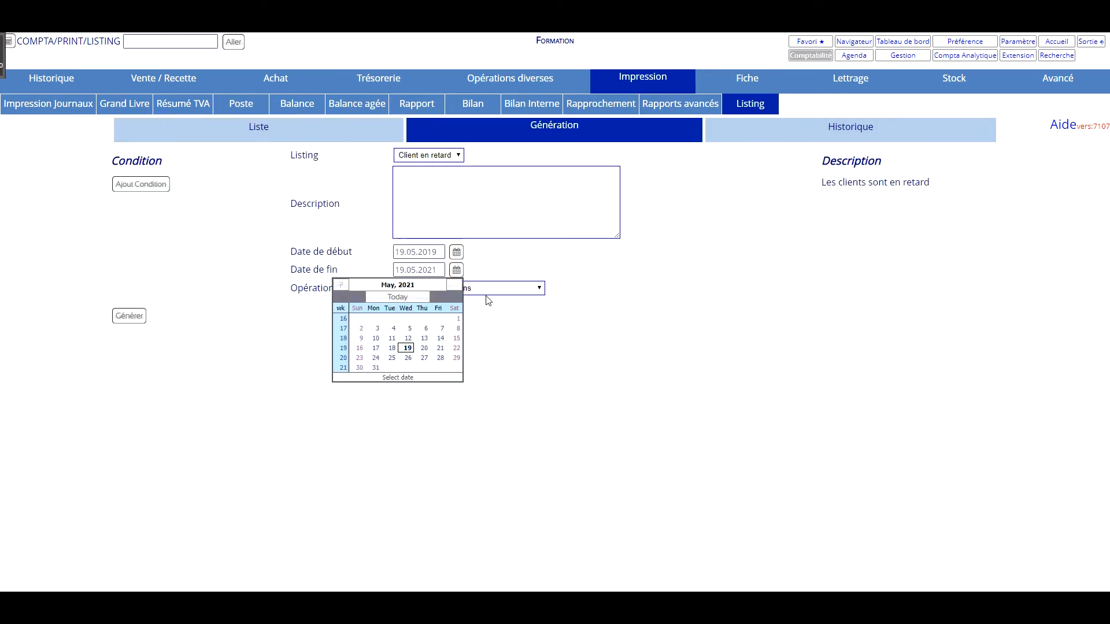
click(137, 317)
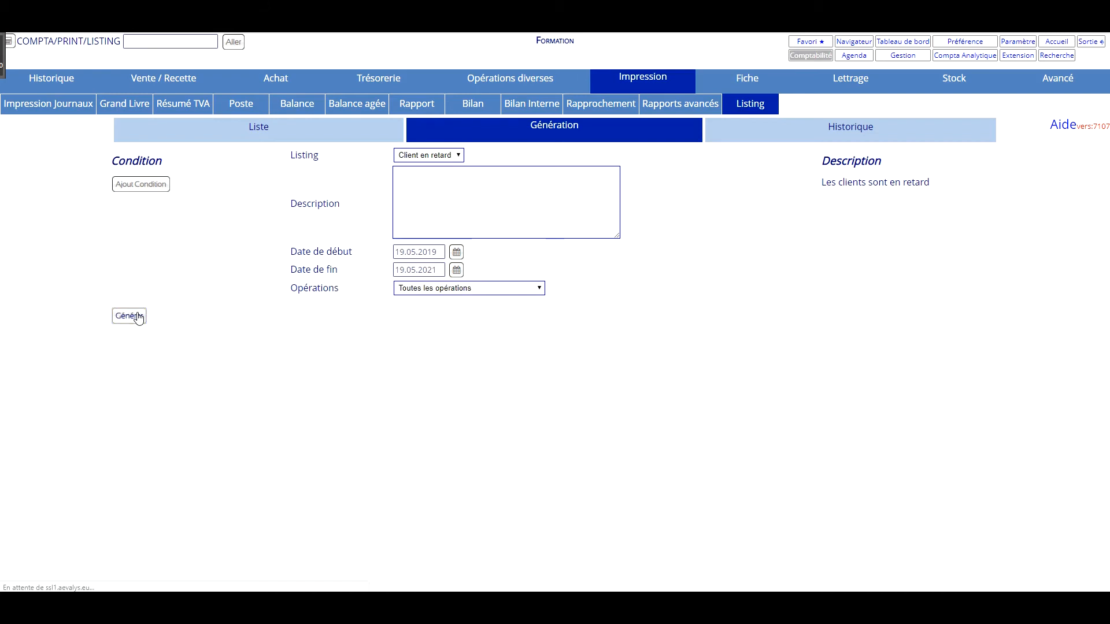
scroll(790, 255, down, 2)
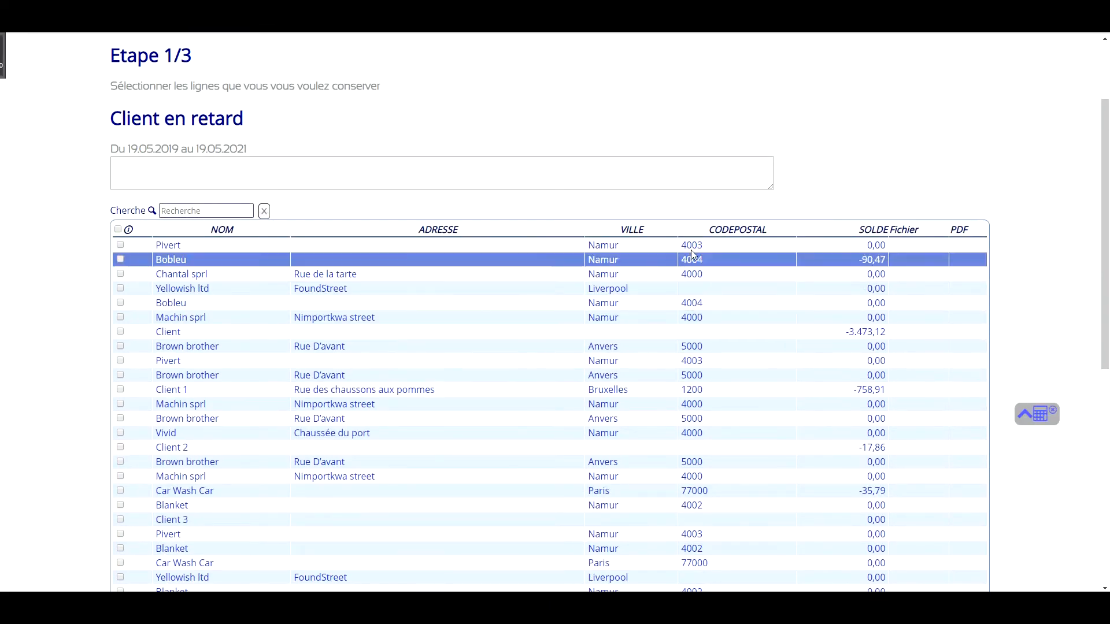
scroll(610, 202, up, 2)
Add a generation condition to the Client en retard listing requiring SOLDE <> 0
click(310, 136)
click(453, 135)
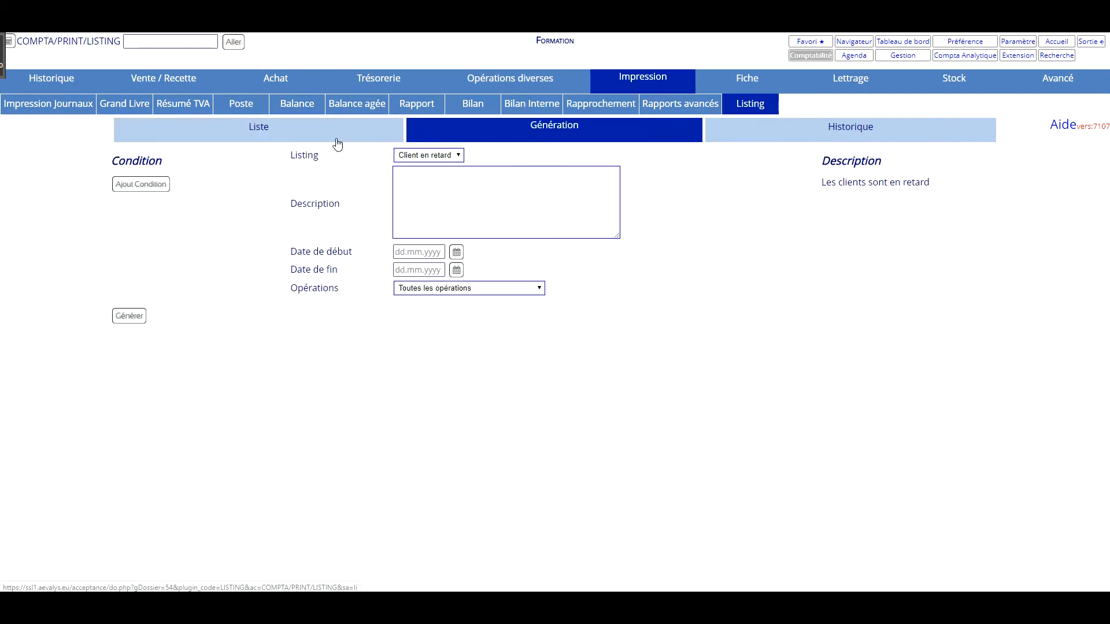
click(164, 184)
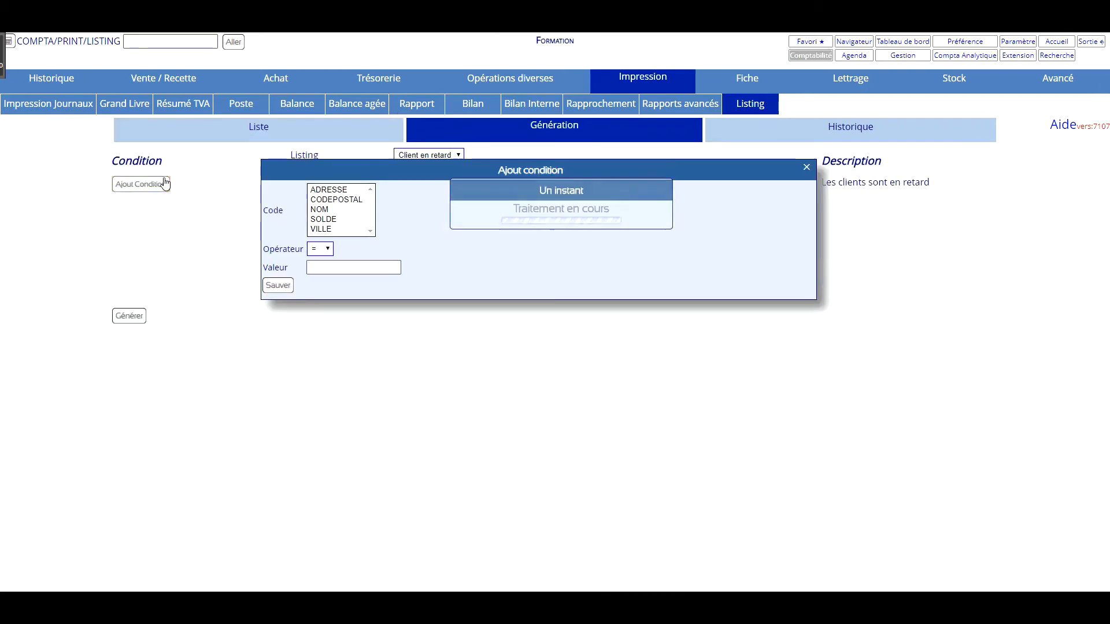
click(332, 221)
click(320, 248)
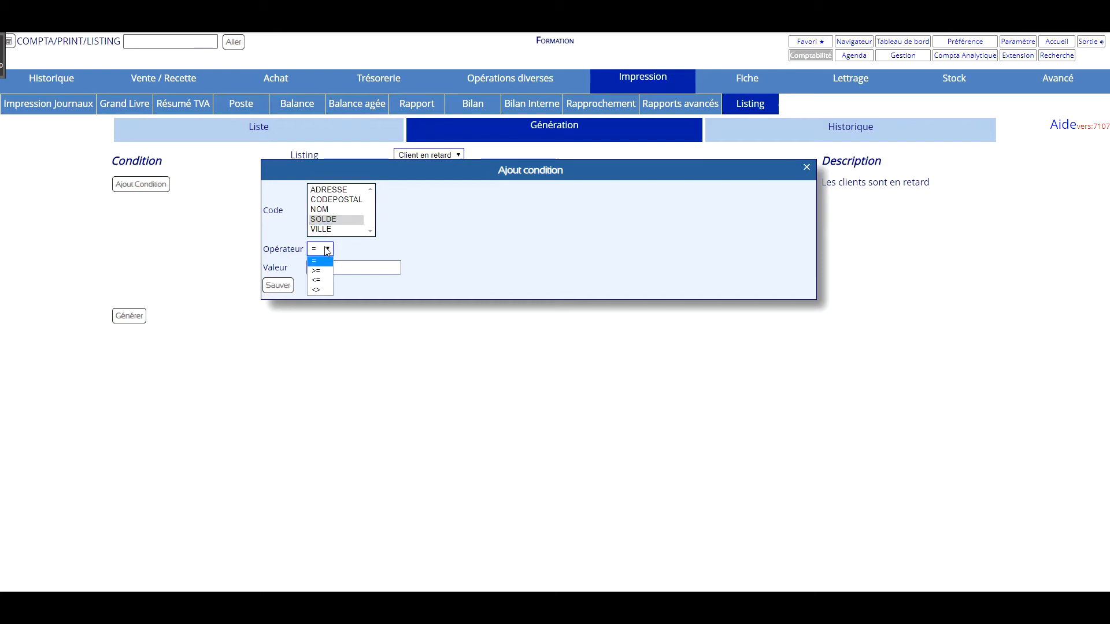
click(318, 278)
click(334, 265)
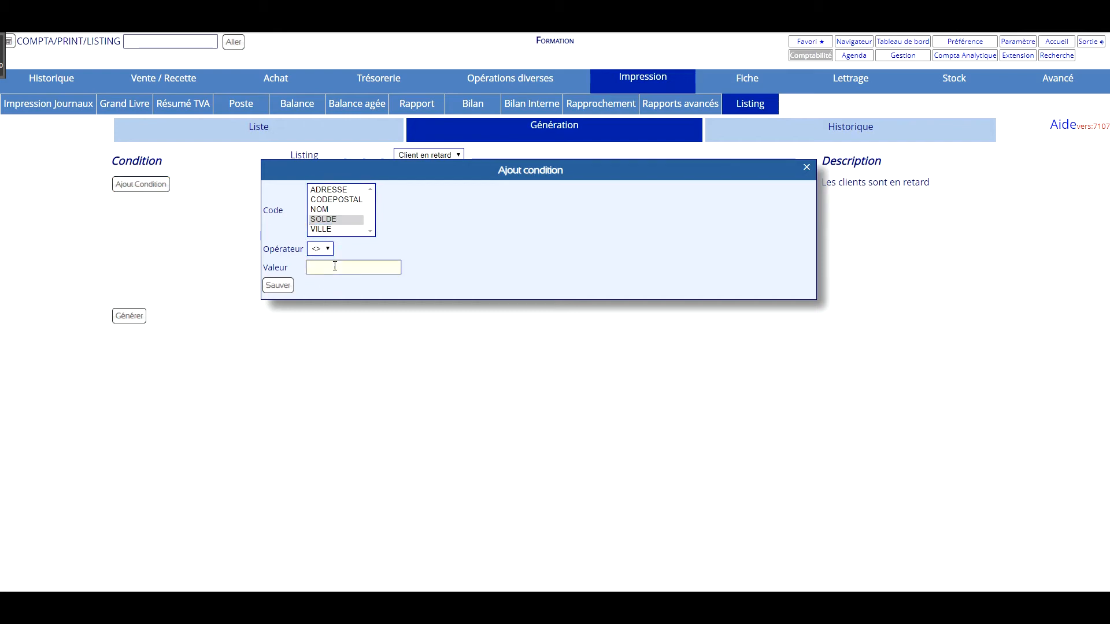
click(278, 285)
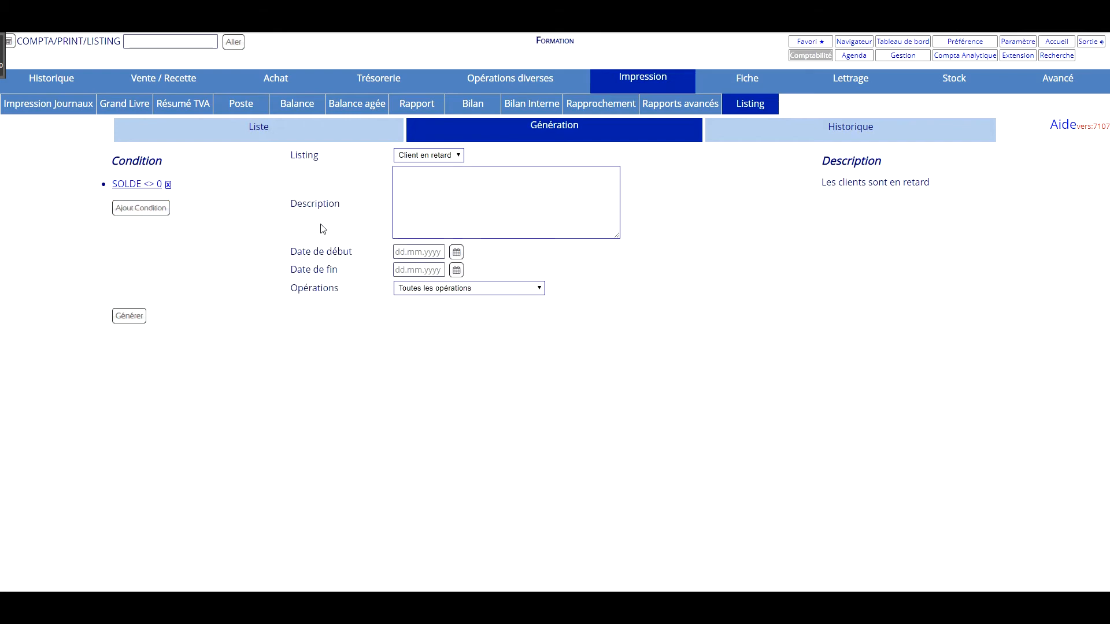
Generate the Client en retard listing for 19.05.2019 to 19.05.2021 with the non-zero balance condition
click(456, 253)
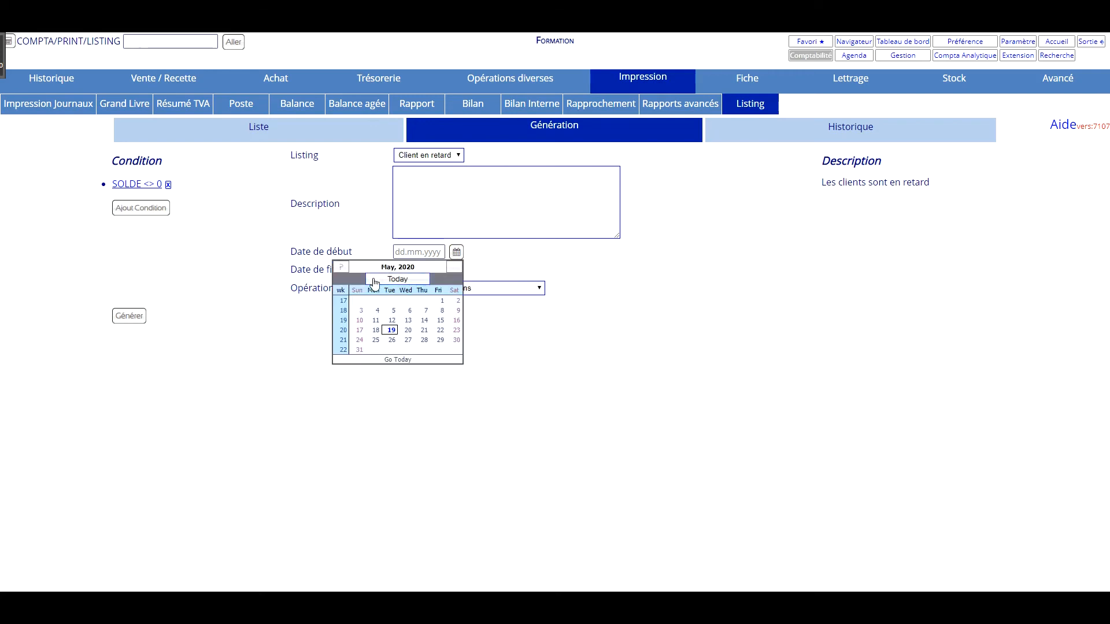
click(342, 280)
click(498, 260)
click(456, 270)
click(454, 296)
click(493, 272)
click(130, 316)
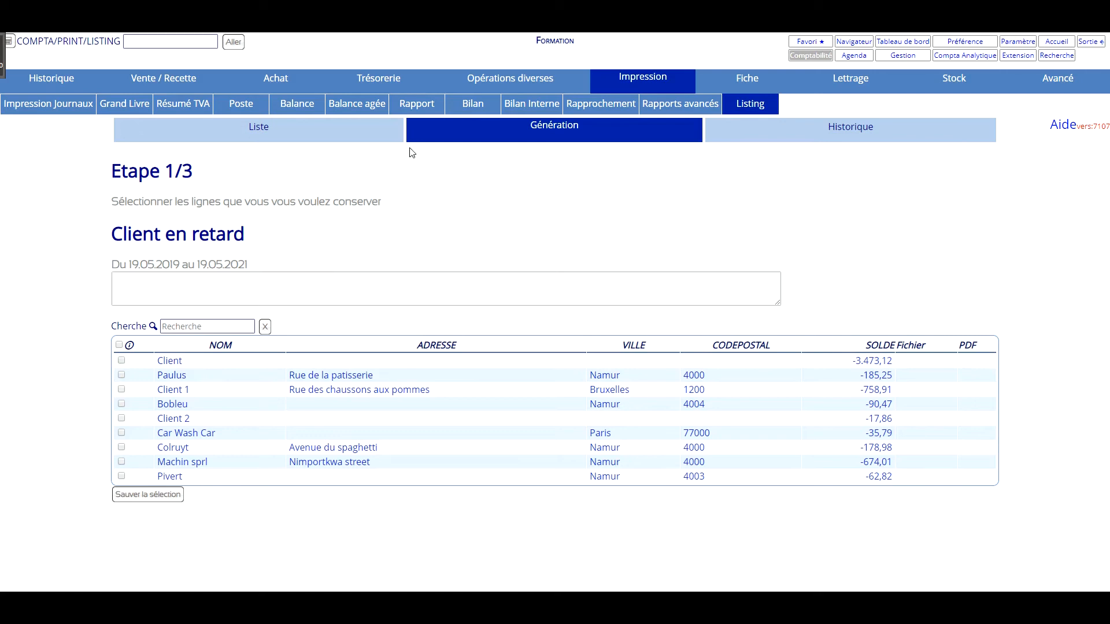
Change the SOLDE parameter of the Client en retard listing to total type Solde (débit-crédit) and save it
click(338, 142)
click(196, 170)
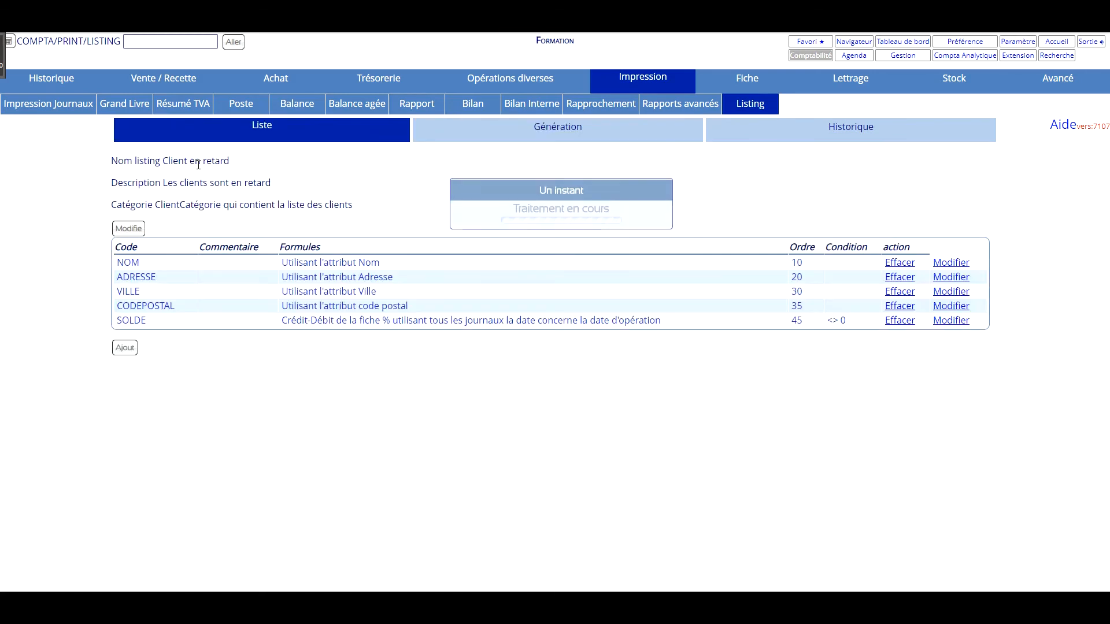
click(952, 321)
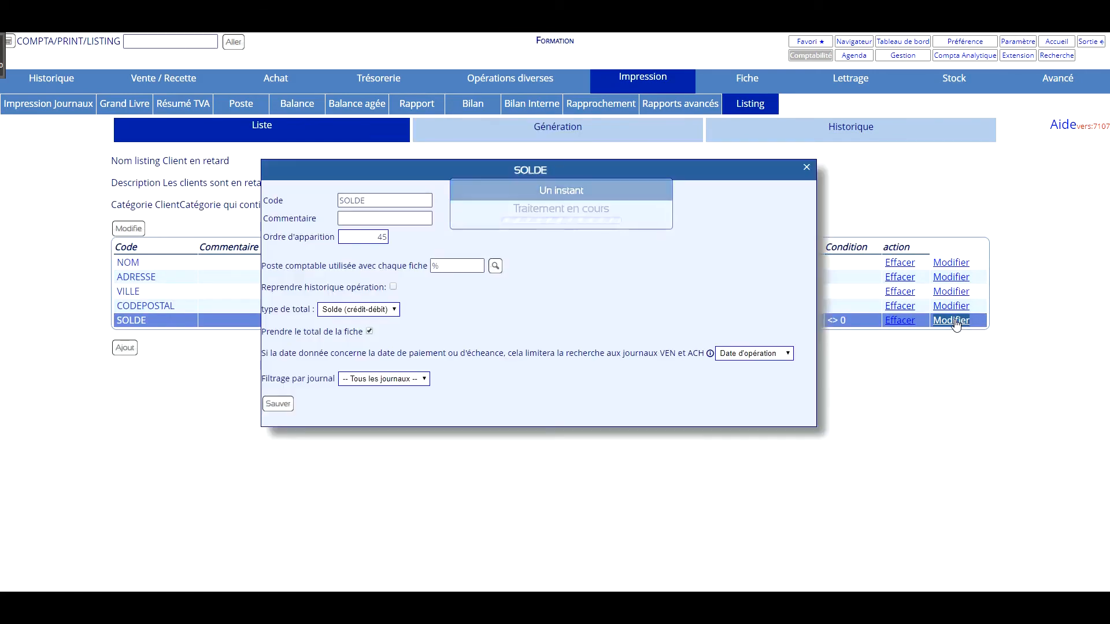
click(393, 312)
click(383, 350)
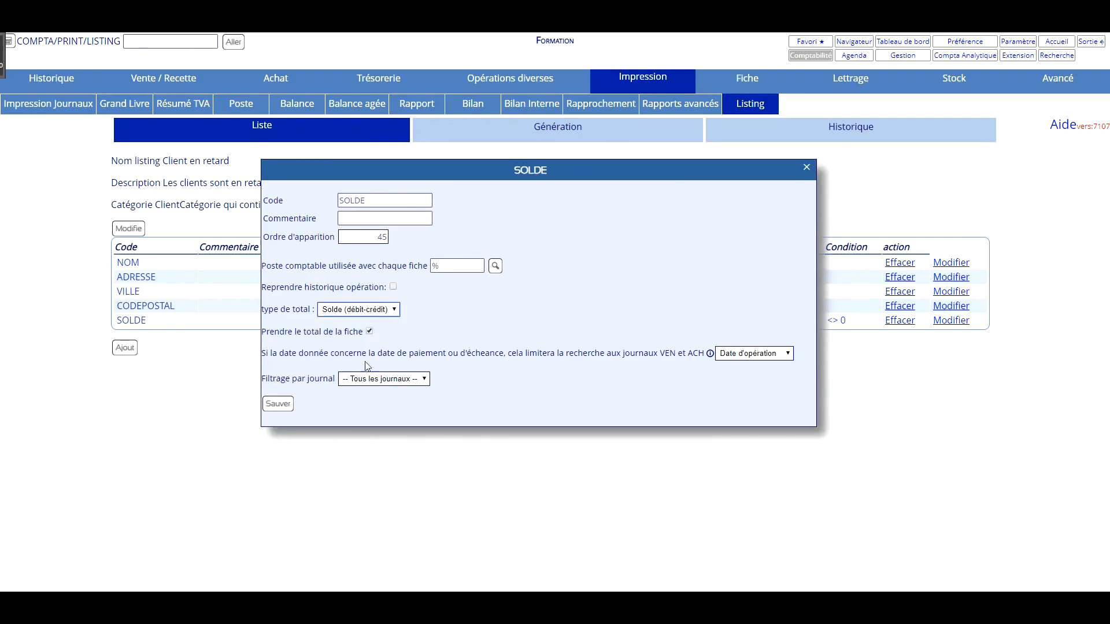
click(287, 404)
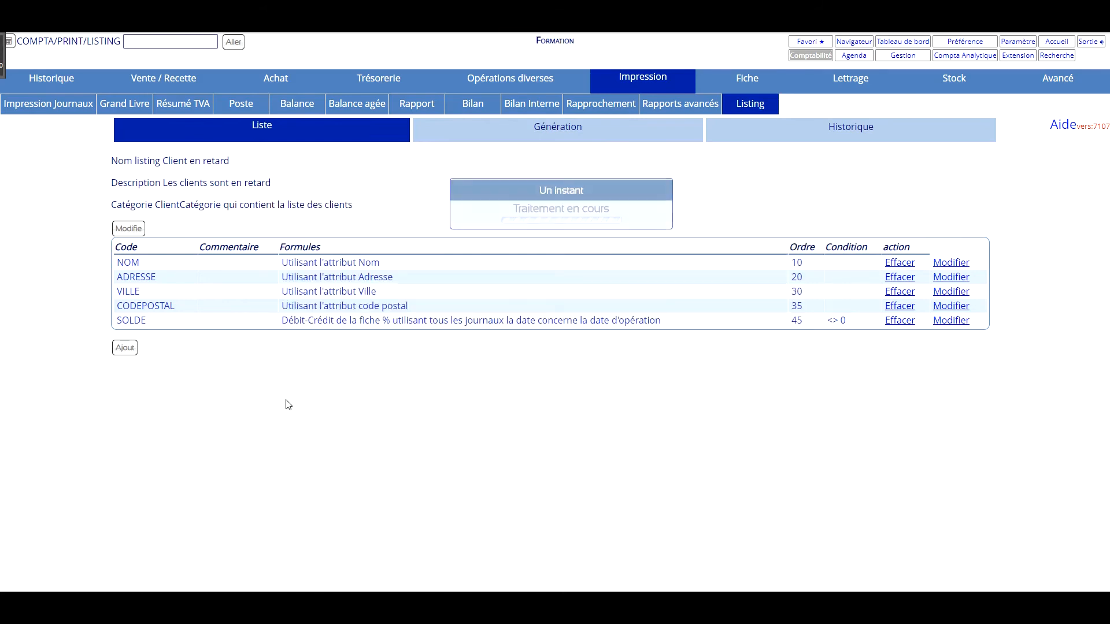
Regenerate the Client en retard listing with the débit-crédit balance, setting its start and end dates
click(561, 138)
click(456, 252)
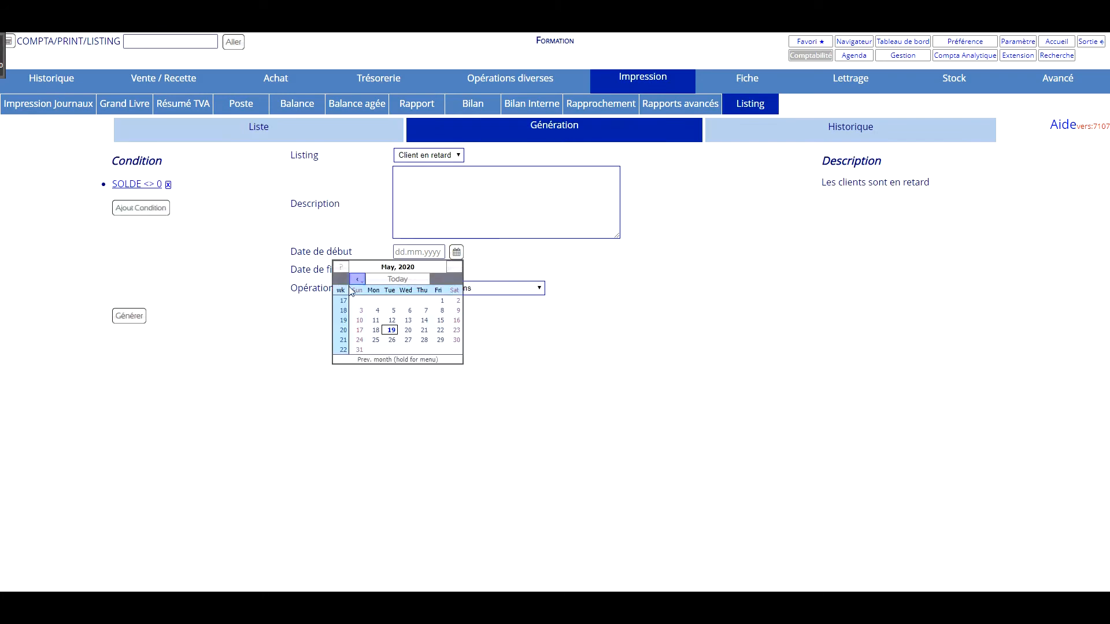
click(533, 255)
click(457, 271)
click(454, 297)
click(499, 271)
click(140, 321)
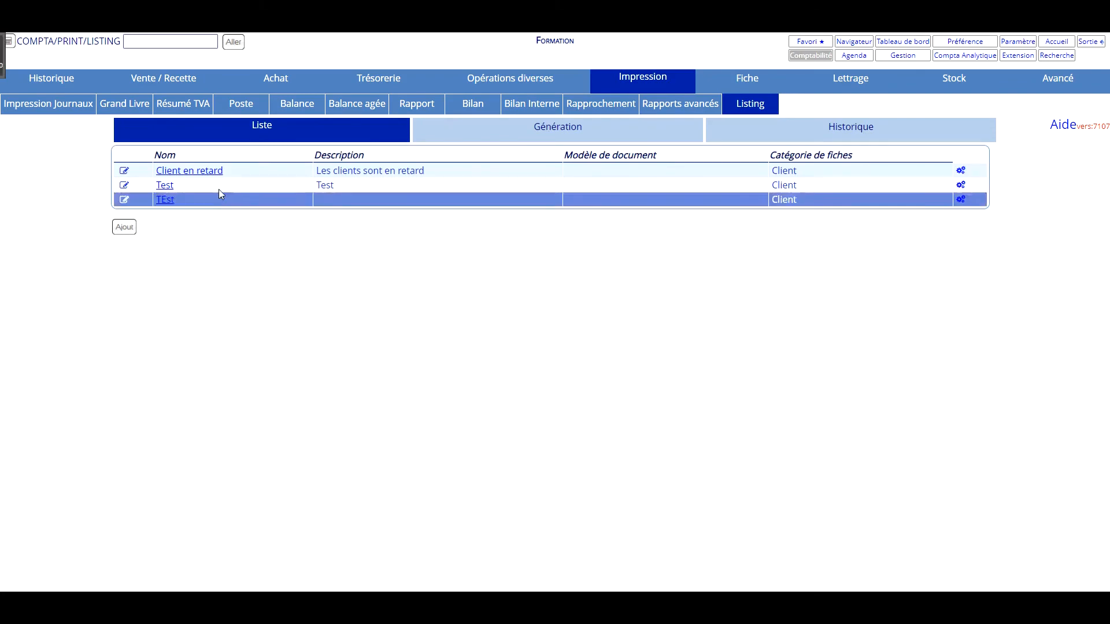
Attach the file rappel.odt to the Client en retard listing as its document template and validate the change
click(199, 173)
click(133, 230)
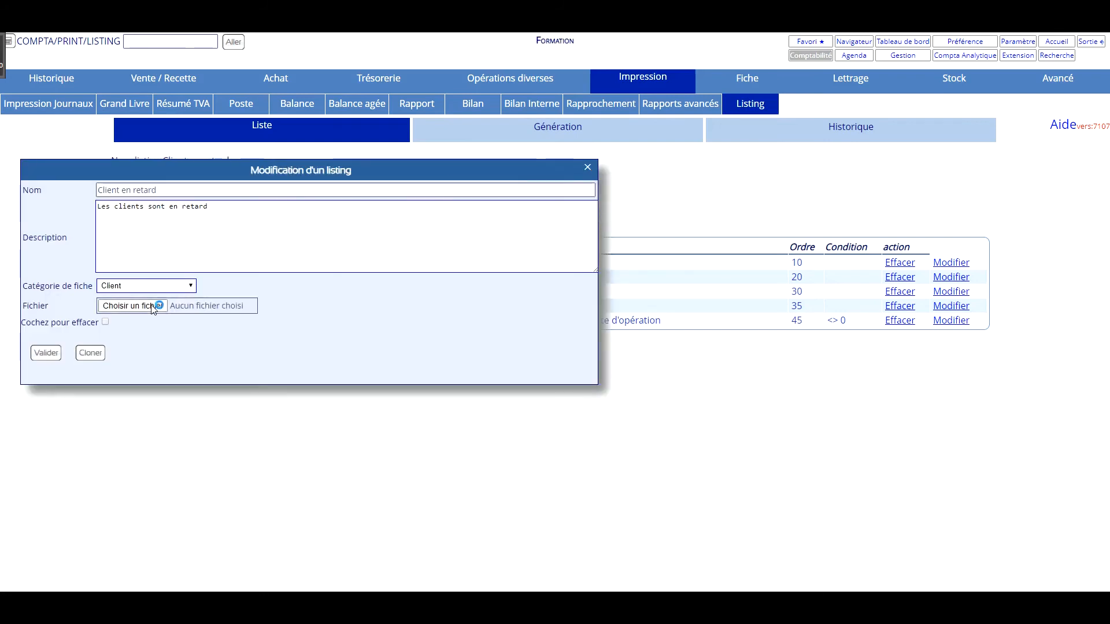
click(154, 308)
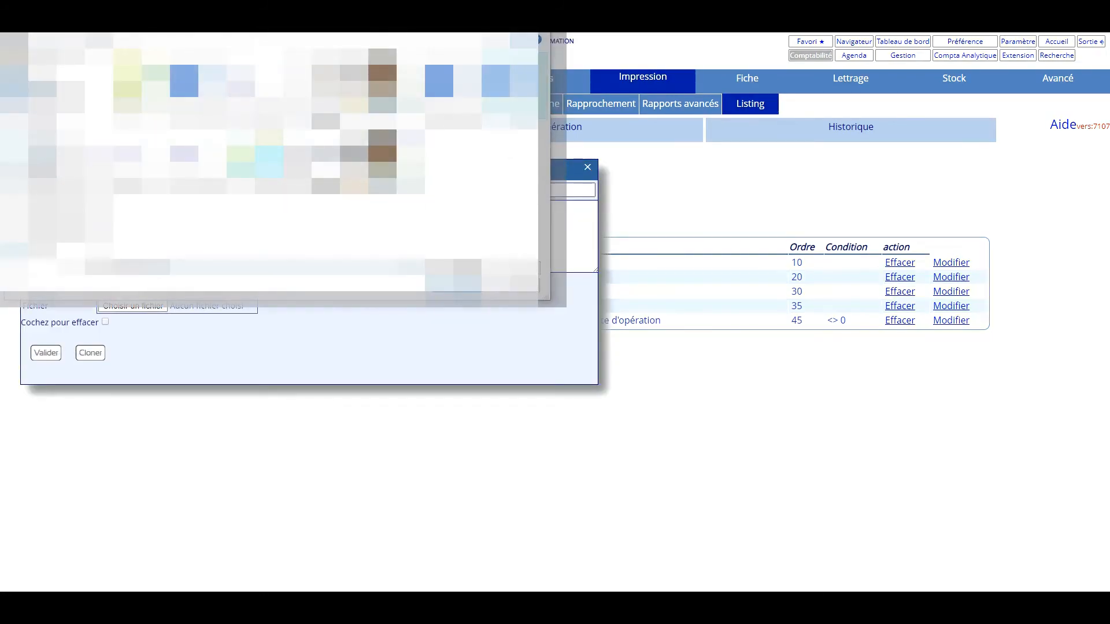
click(465, 291)
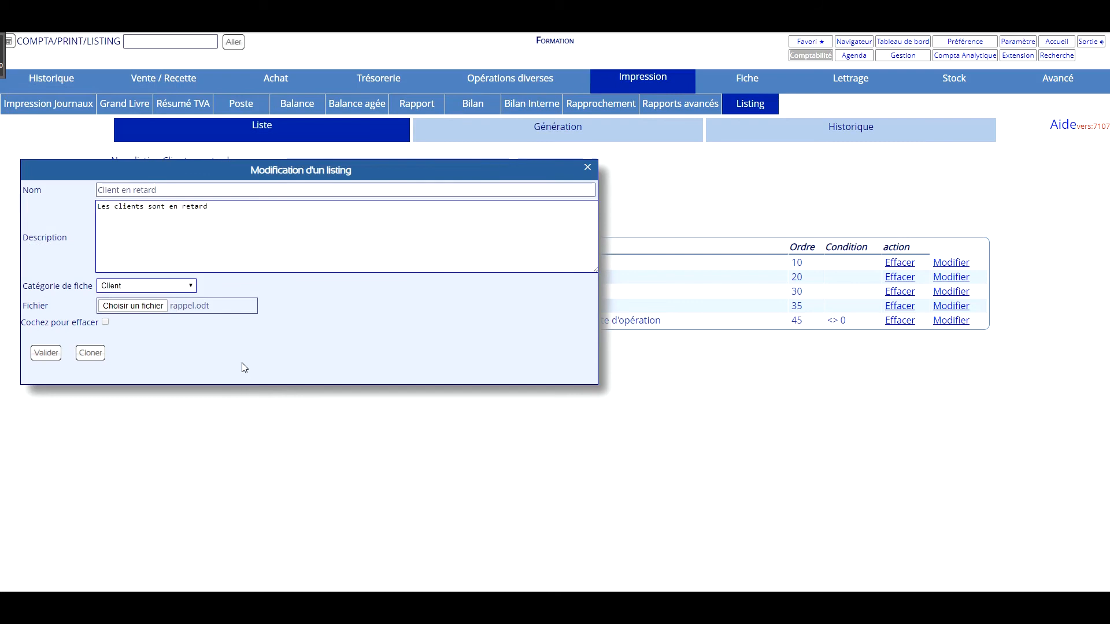
click(37, 357)
Generate the Client en retard listing for 19.05.2019 to 19.05.2021 using the attached reminder template
click(555, 139)
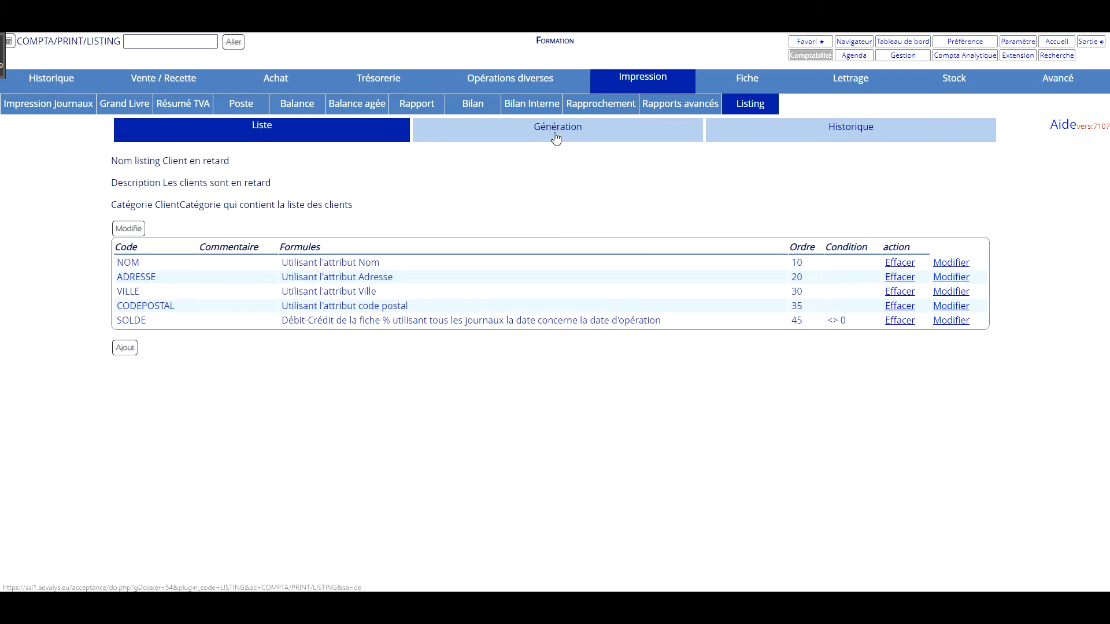
click(460, 252)
click(341, 279)
click(510, 266)
click(456, 273)
click(455, 296)
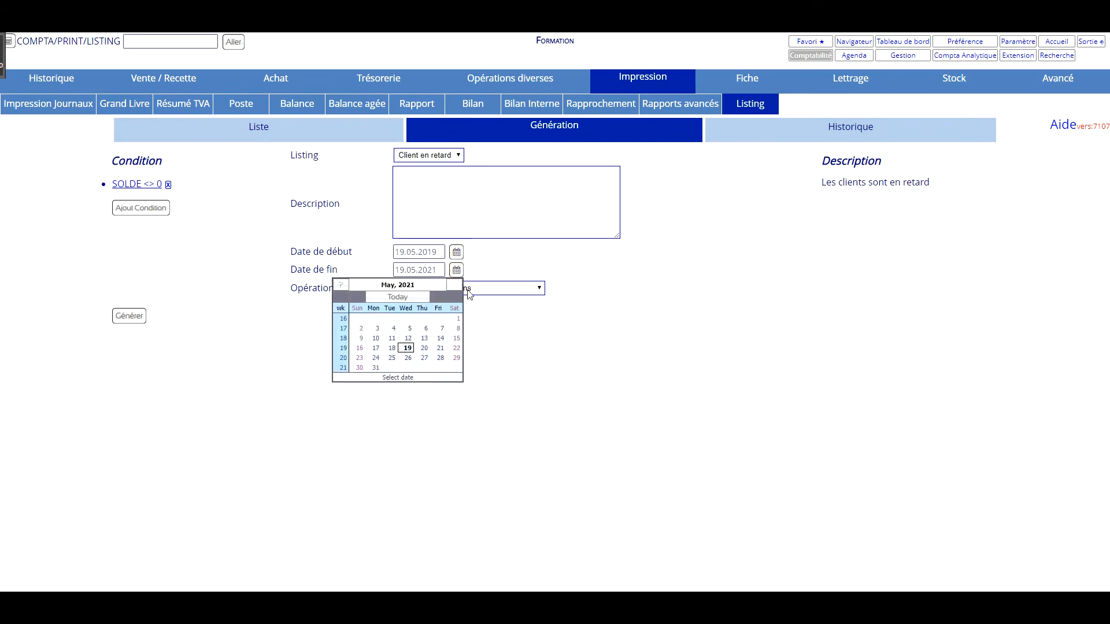
click(499, 272)
click(139, 317)
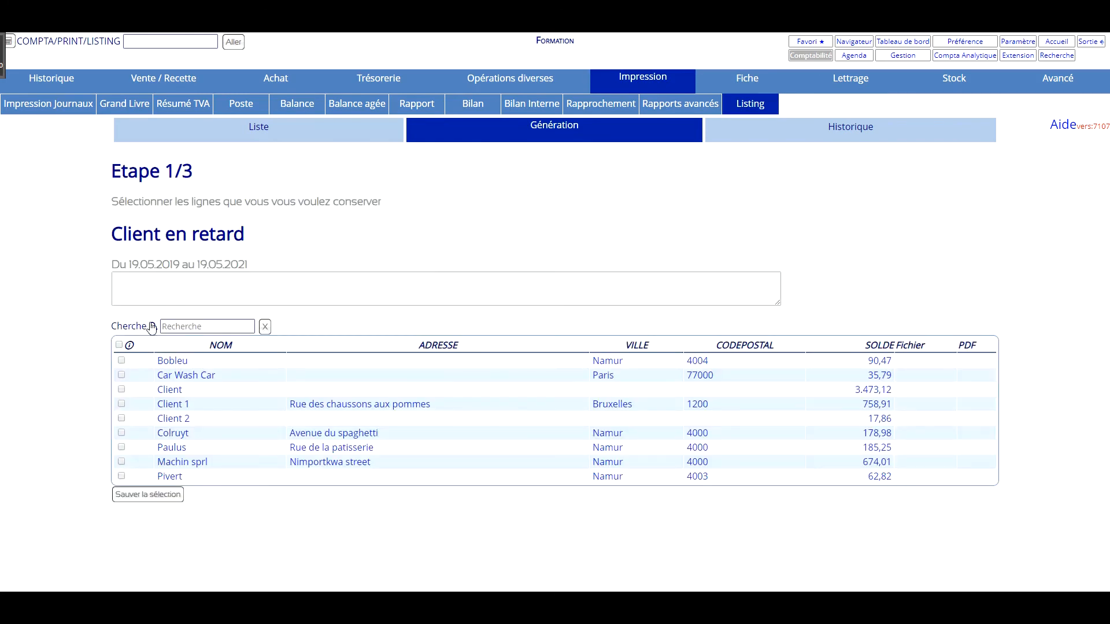
Keep all client rows of the listing, save the selection and generate their reminder documents
click(120, 346)
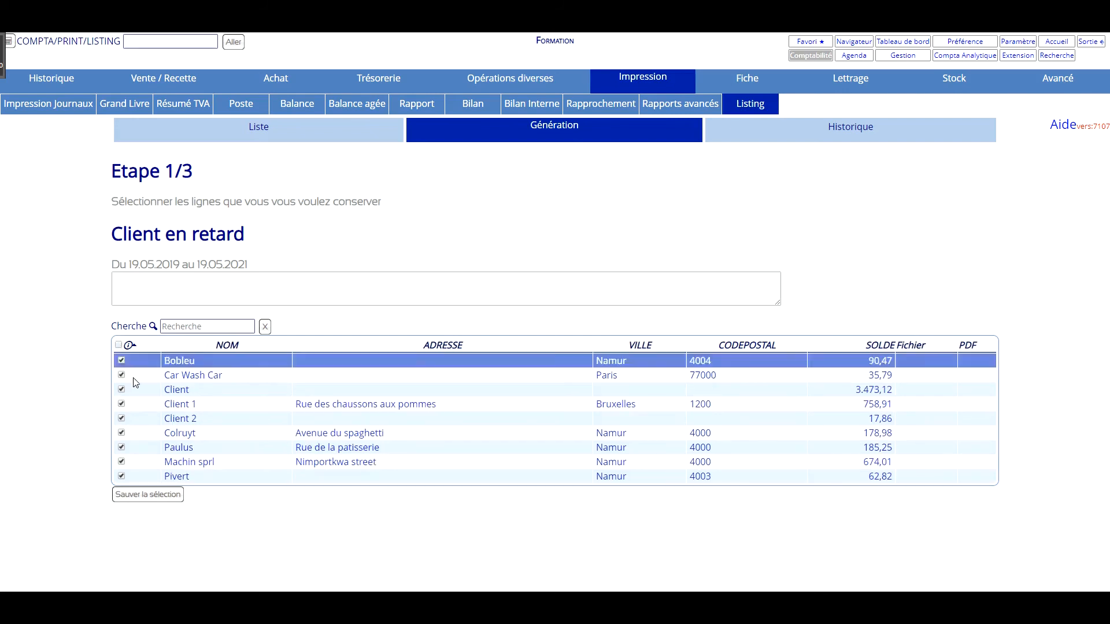
click(166, 495)
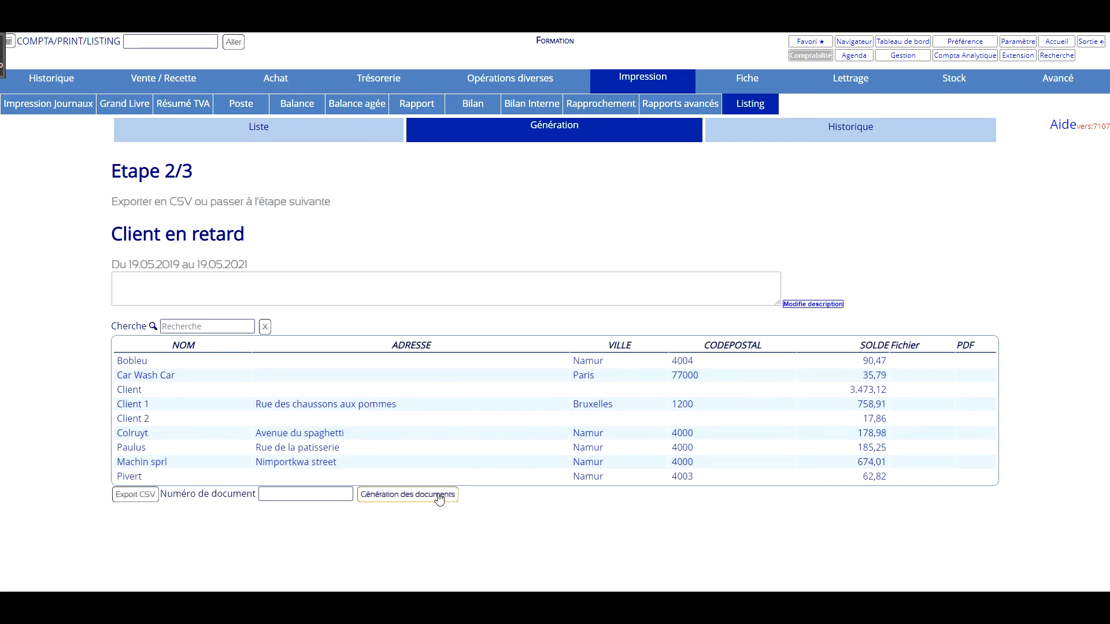
click(438, 497)
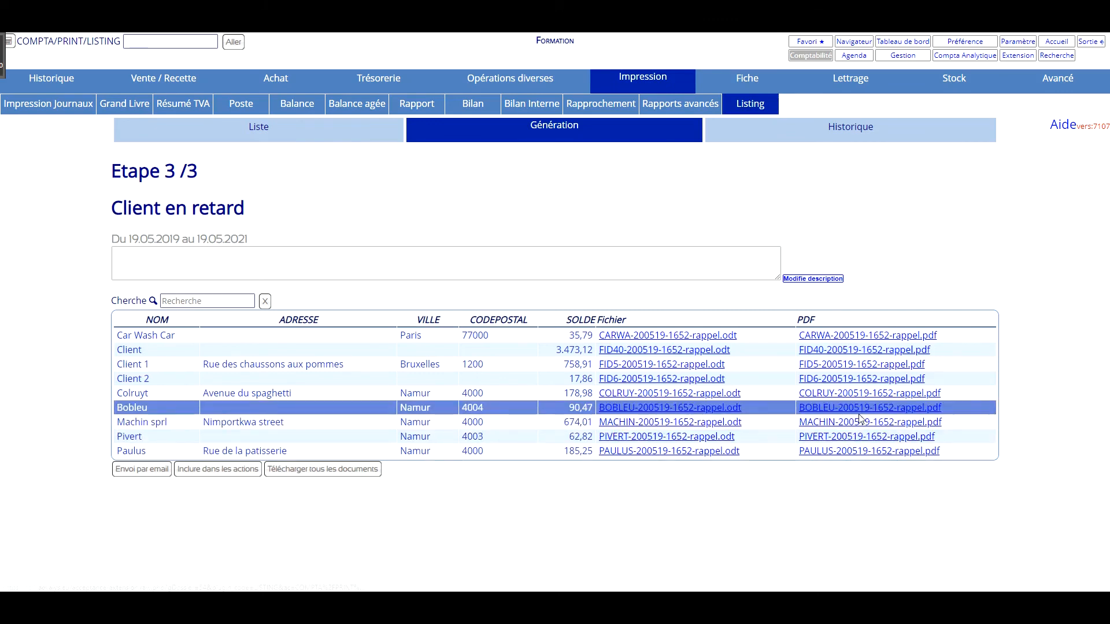
Open the PDF reminder generated for Client 1, check its address block and amount due, and return to the listing
click(855, 367)
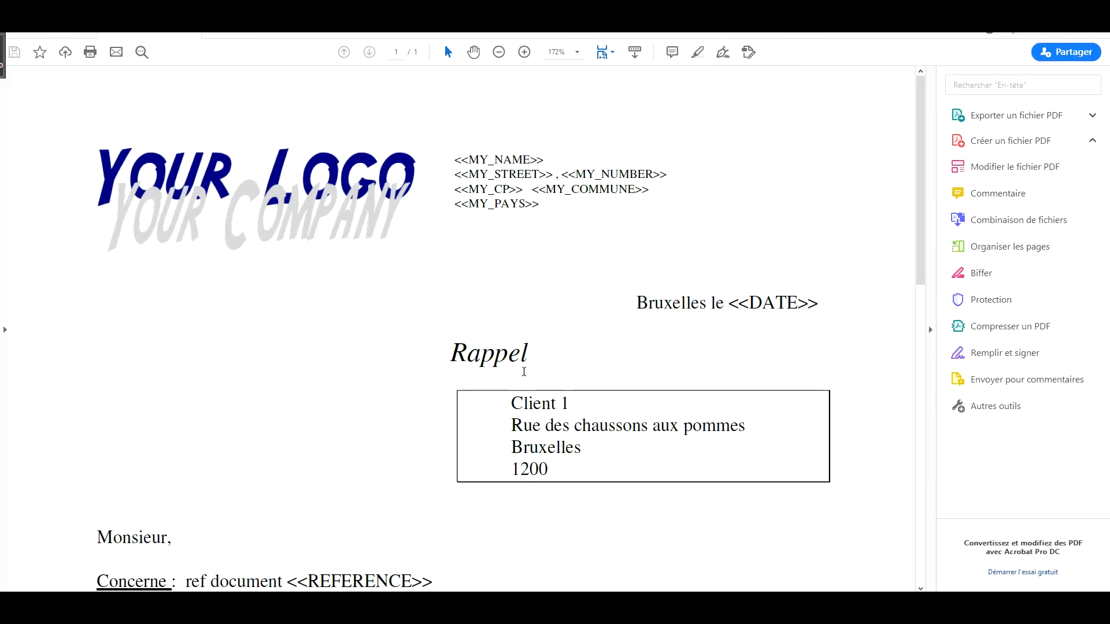
scroll(519, 374, down, 3)
drag(491, 263, 523, 287)
scroll(627, 428, down, 1)
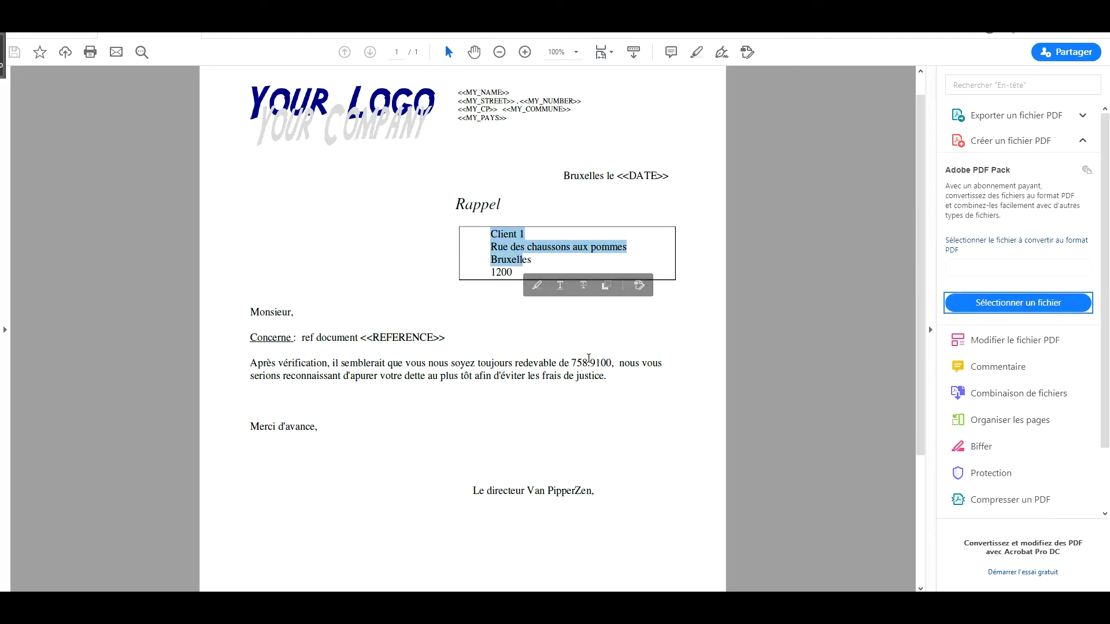
drag(572, 363, 615, 363)
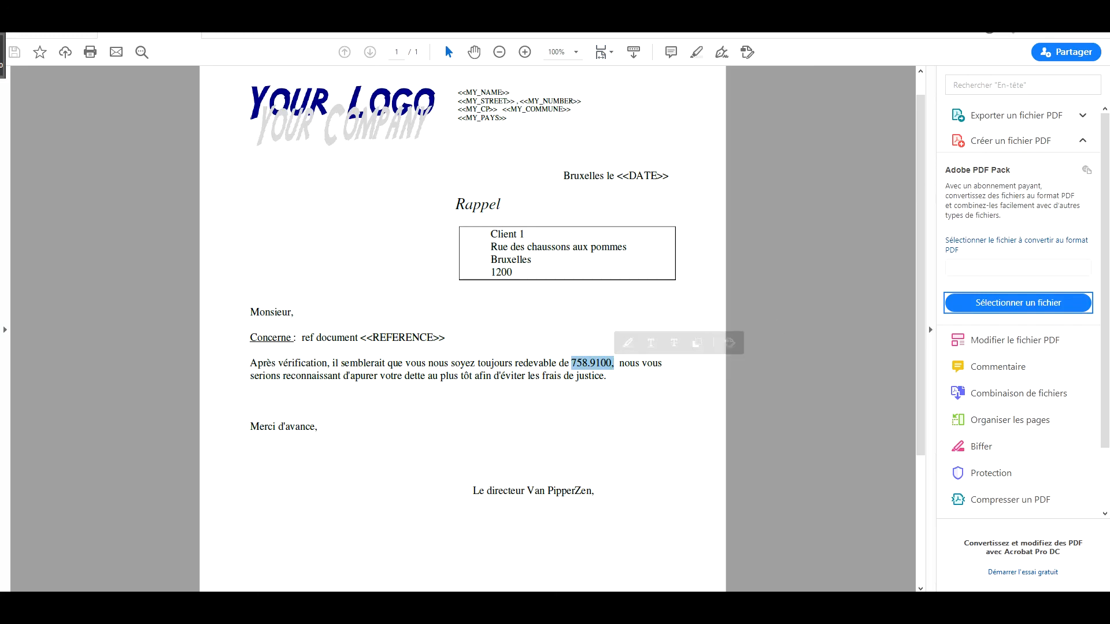
click(1043, 7)
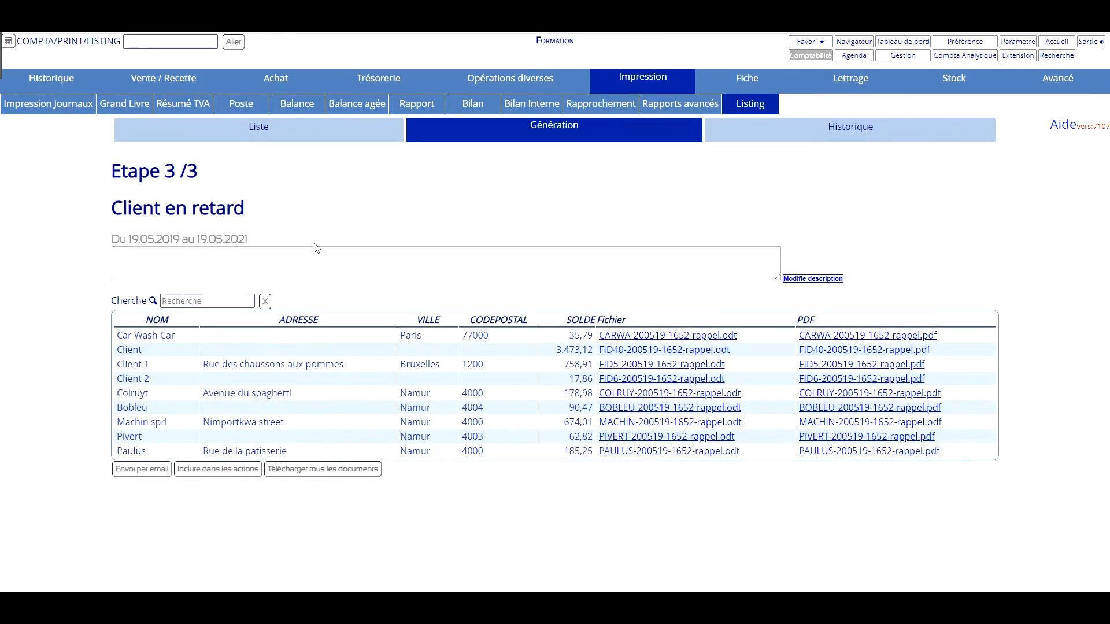